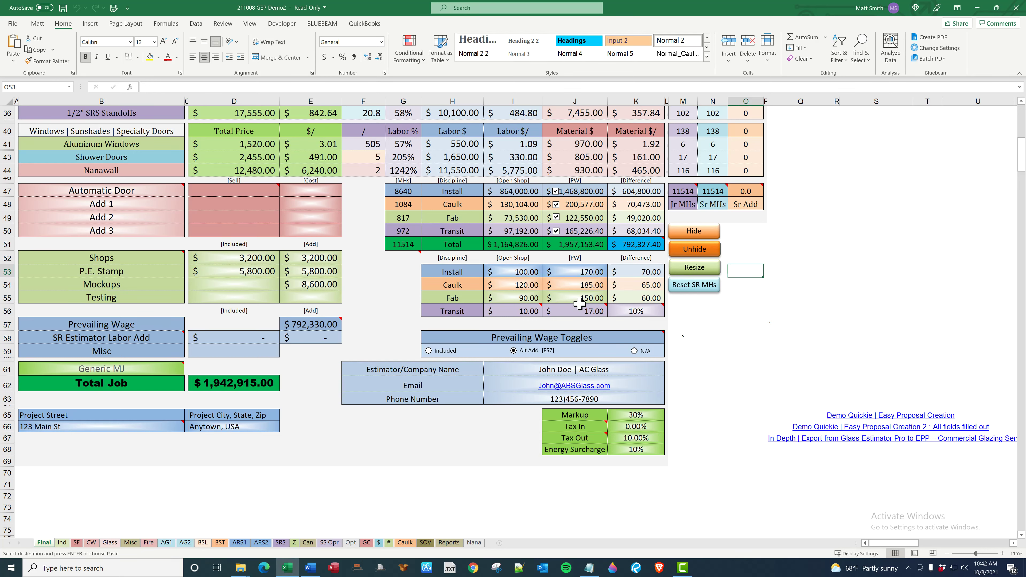
# Step: Review the man-hour and labor summary table, selecting the open shop and prevailing wage rates
pyautogui.press('Escape')
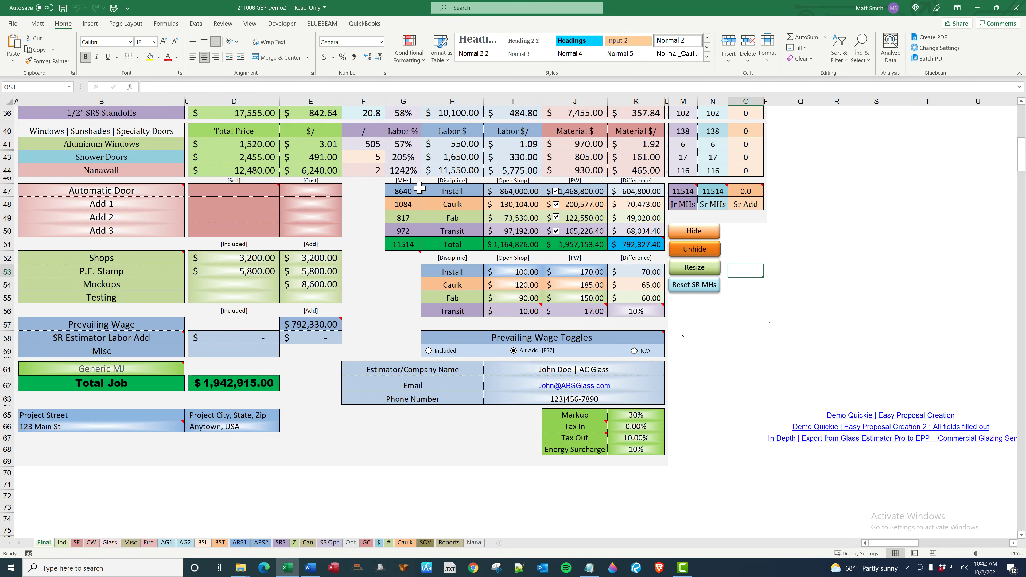
pyautogui.moveTo(404, 191); pyautogui.dragTo(628, 247)
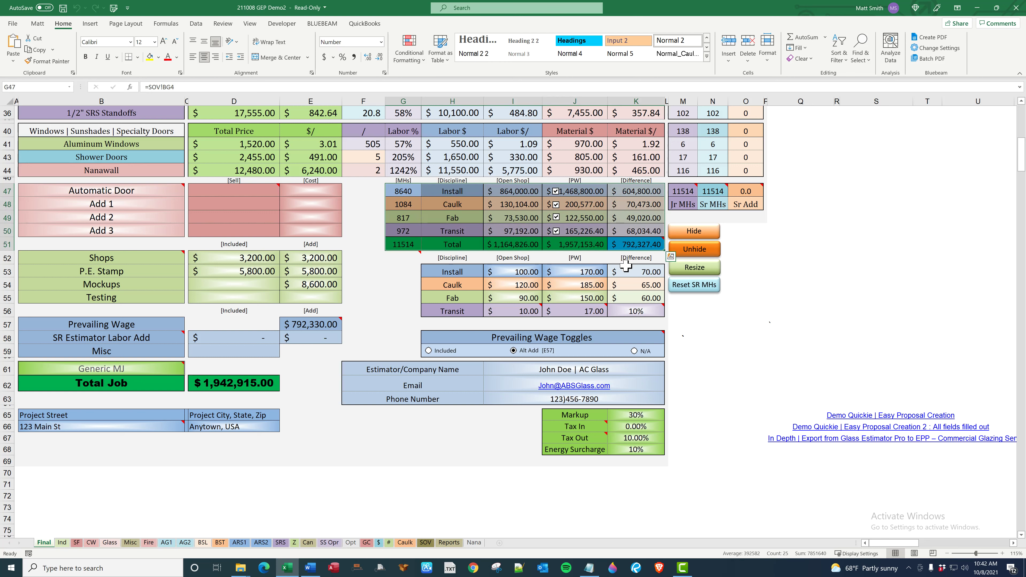
pyautogui.moveTo(560, 344)
pyautogui.click(739, 421)
pyautogui.click(515, 272)
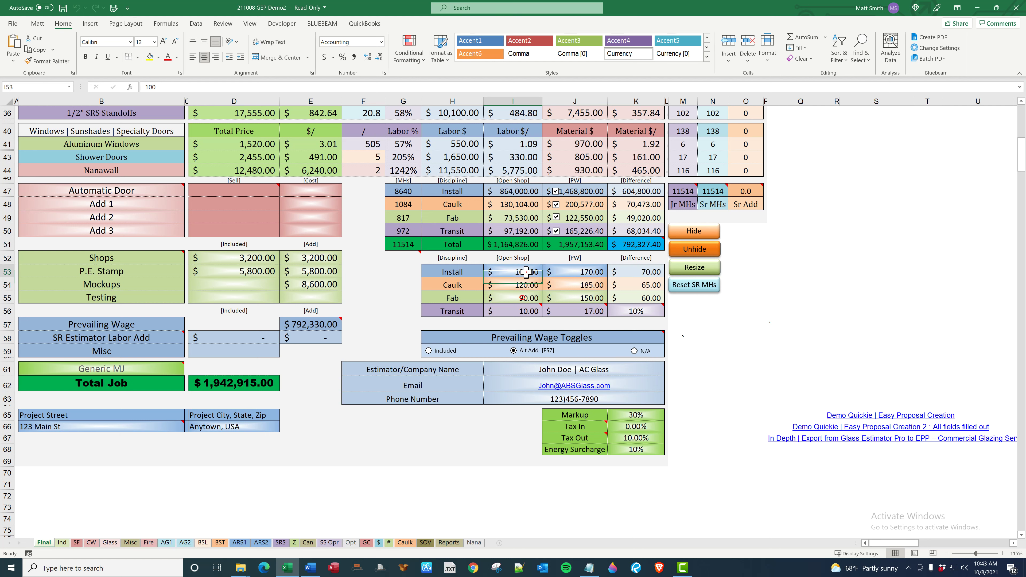
pyautogui.click(526, 297)
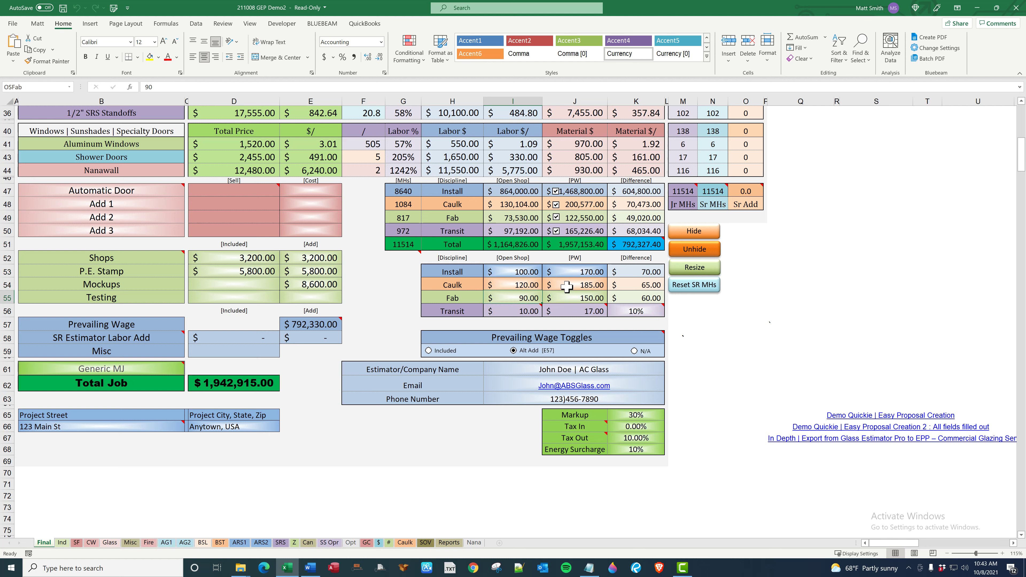
pyautogui.click(527, 271)
pyautogui.moveTo(527, 271); pyautogui.dragTo(526, 298)
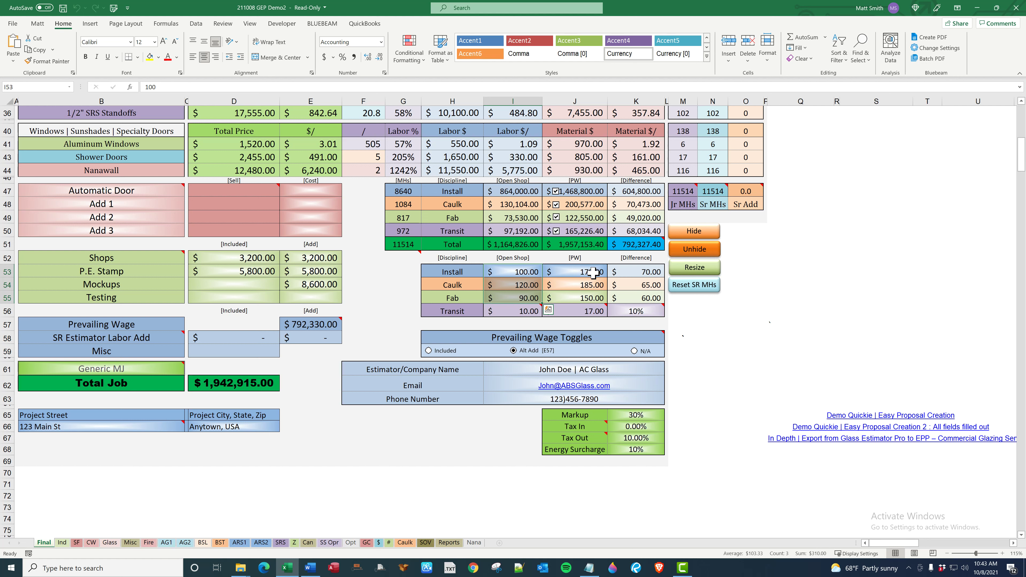
pyautogui.moveTo(593, 271); pyautogui.dragTo(593, 298)
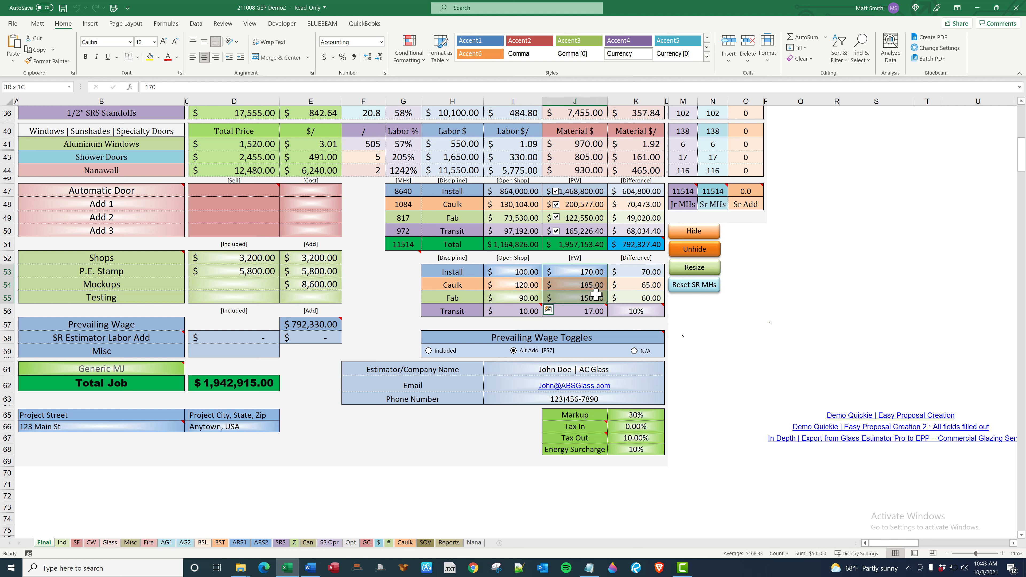
# Step: Check the Transit percentage, the Install-to-Total man-hour formulas and the open shop labor total
pyautogui.click(641, 312)
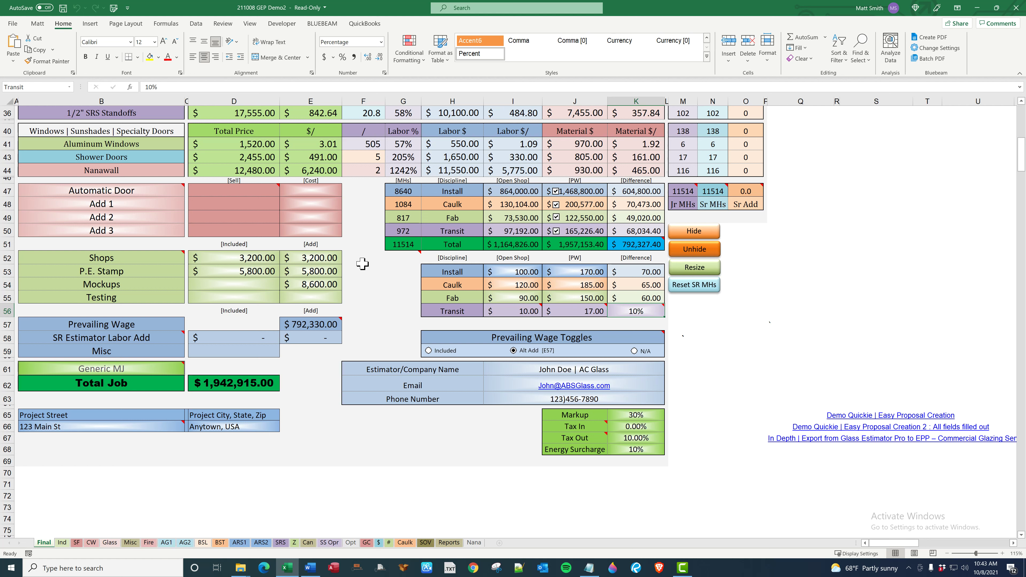
pyautogui.click(408, 195)
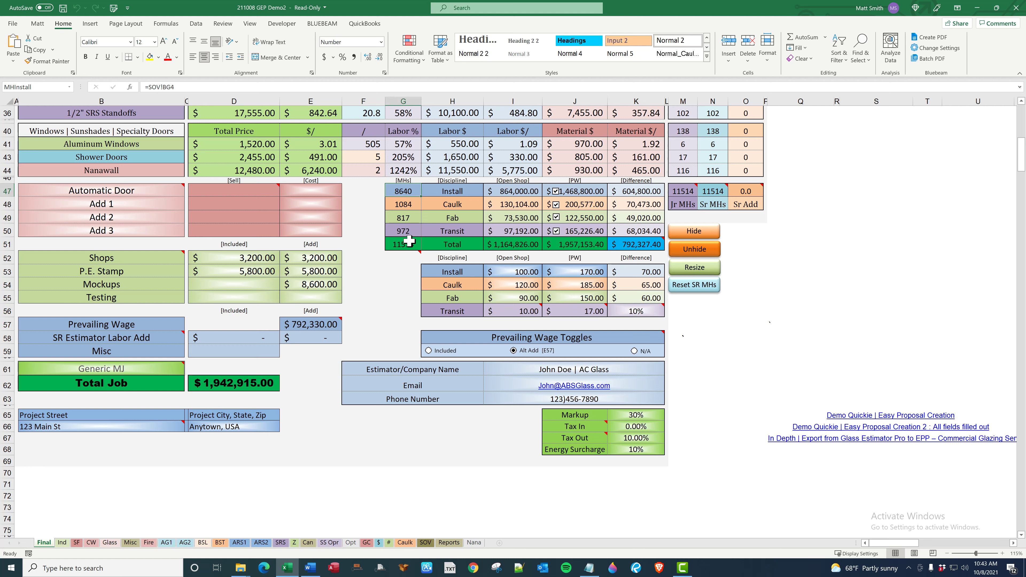
pyautogui.click(407, 207)
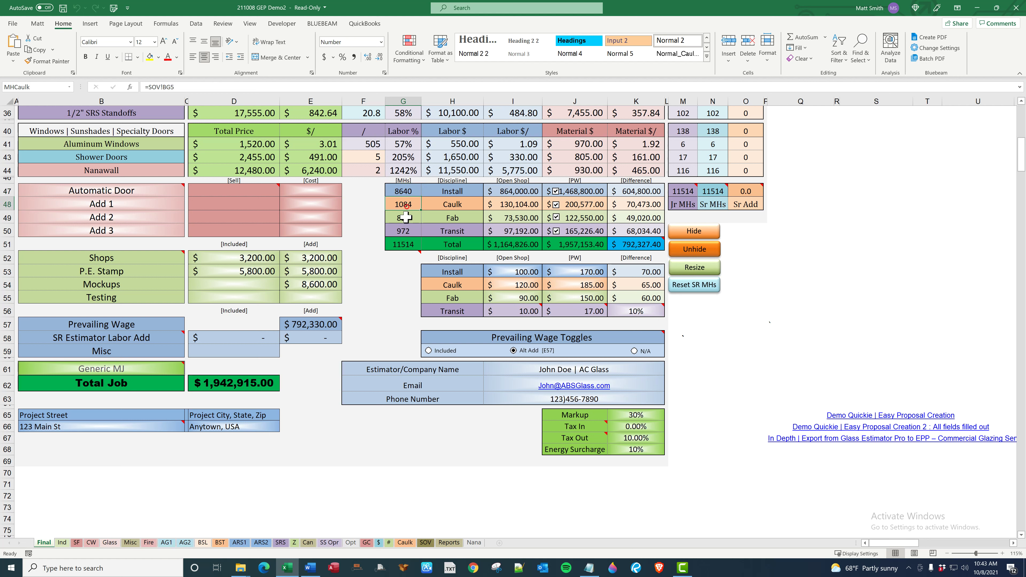
pyautogui.click(403, 218)
pyautogui.click(403, 231)
pyautogui.click(402, 244)
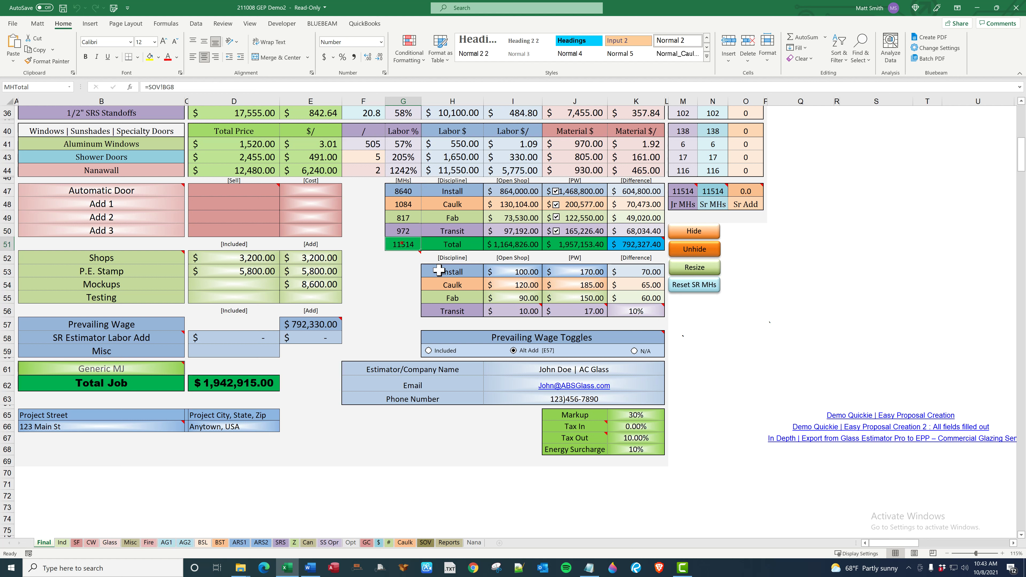
pyautogui.moveTo(517, 191); pyautogui.dragTo(528, 238)
pyautogui.click(528, 241)
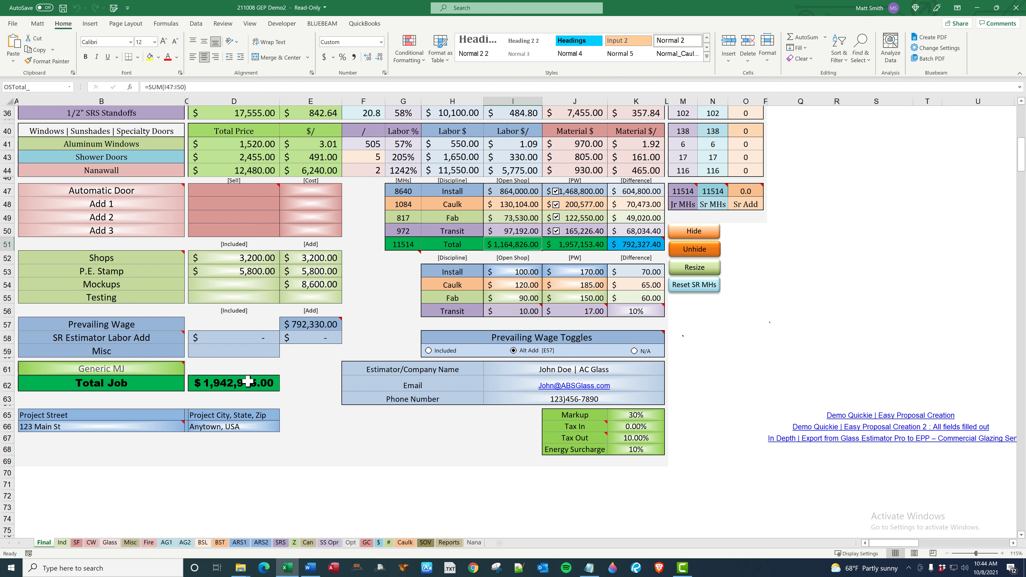
# Step: Try Transit percentages of 12% and 15%, then restore it to 10%
pyautogui.click(651, 312)
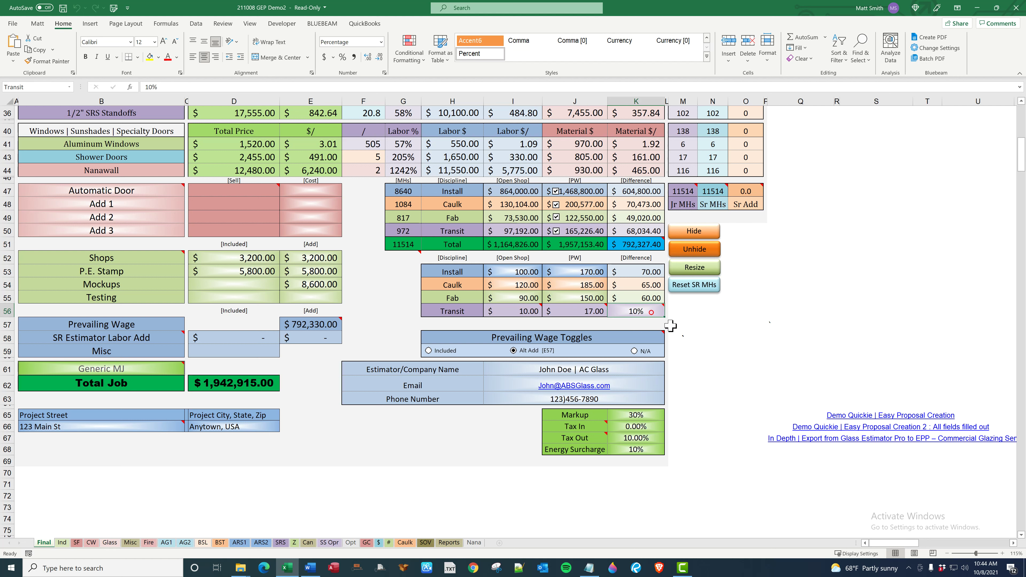
pyautogui.write('12')
pyautogui.press('Return')
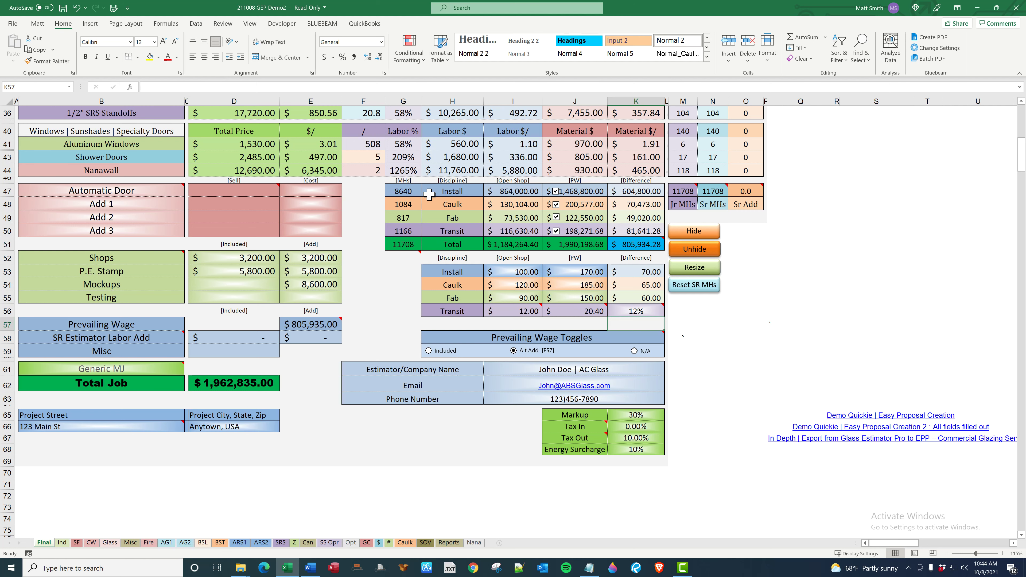
pyautogui.click(626, 310)
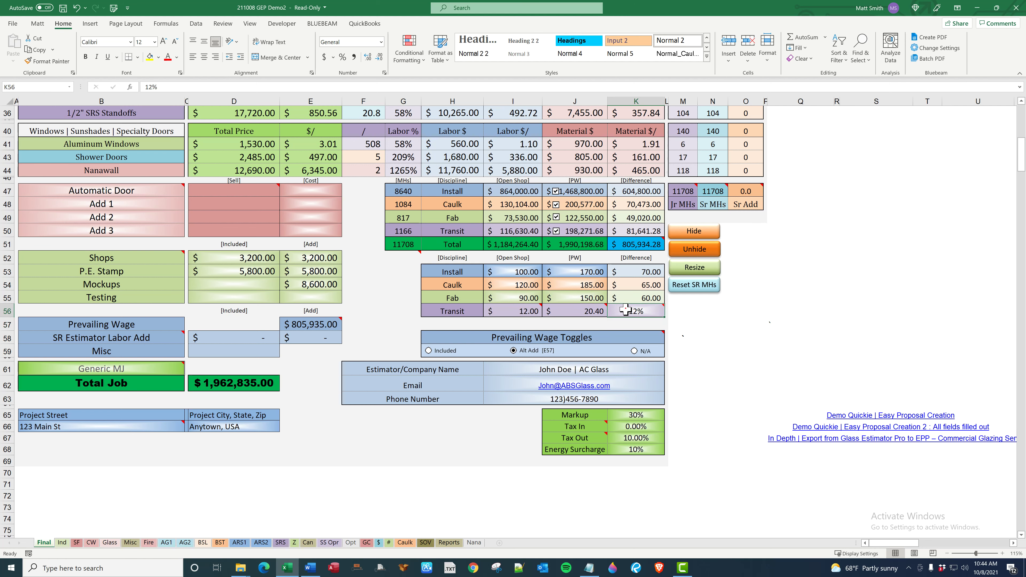
pyautogui.write('15')
pyautogui.hotkey('ctrl', 'Return')
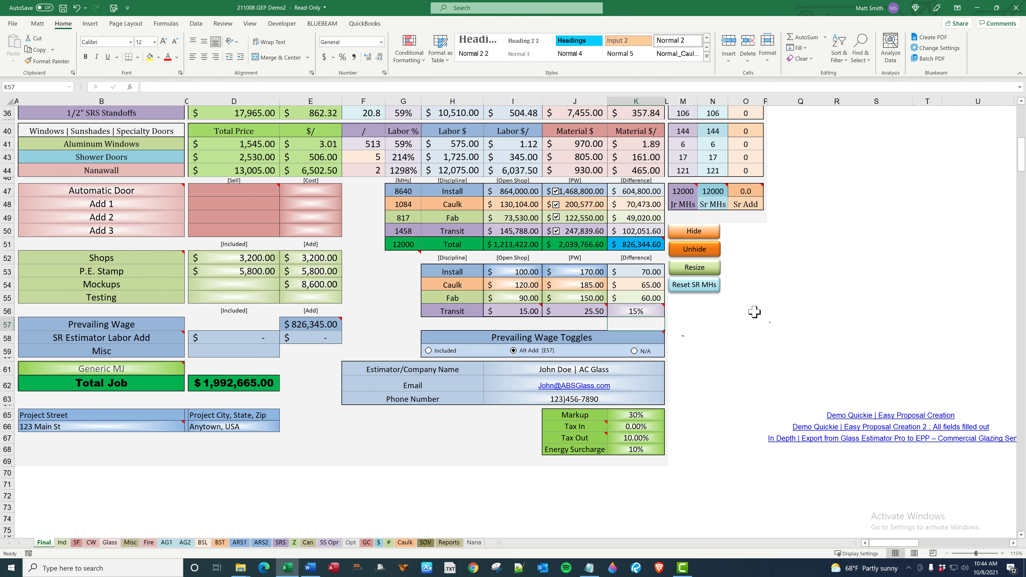
pyautogui.write('10')
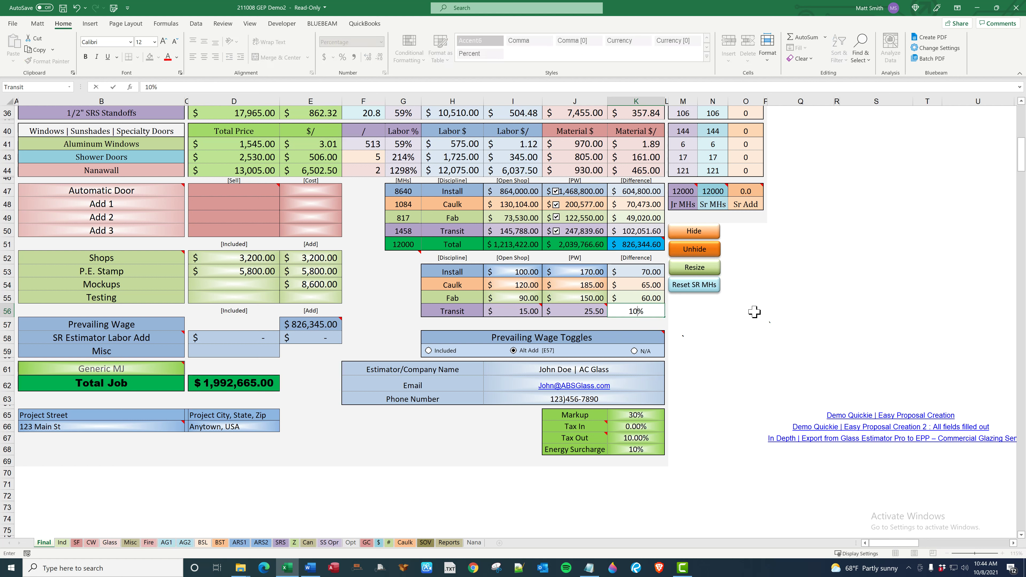
pyautogui.press('Return')
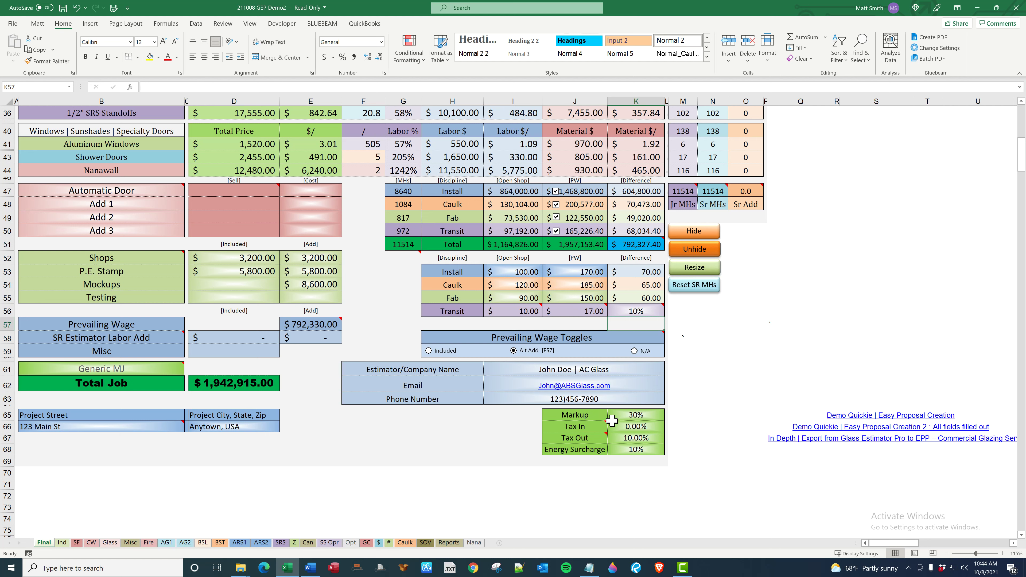
# Step: Check the 30% Markup, Tax In, Tax Out and Energy Surcharge rates
pyautogui.click(632, 416)
pyautogui.click(635, 426)
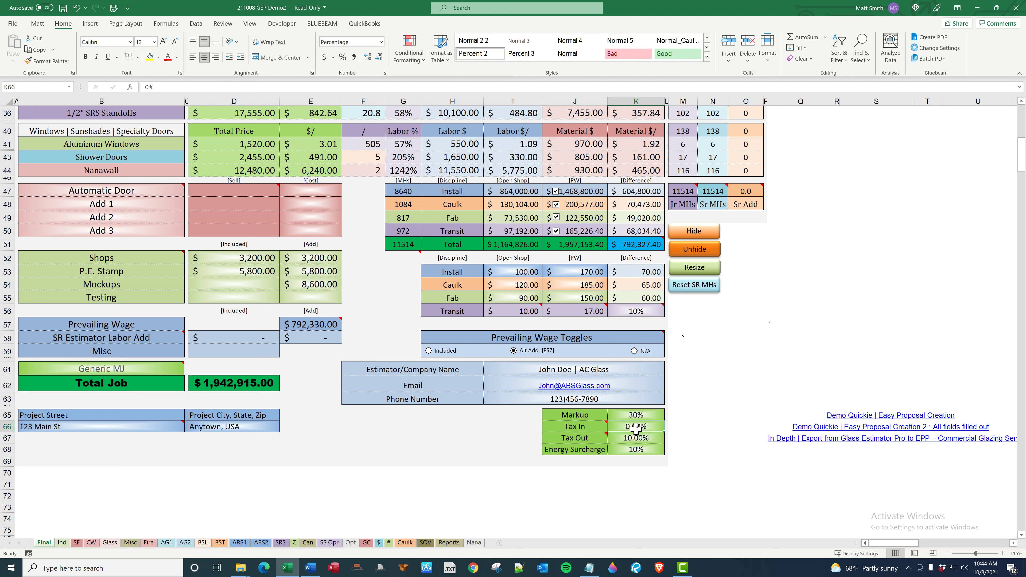
pyautogui.click(637, 437)
pyautogui.click(638, 448)
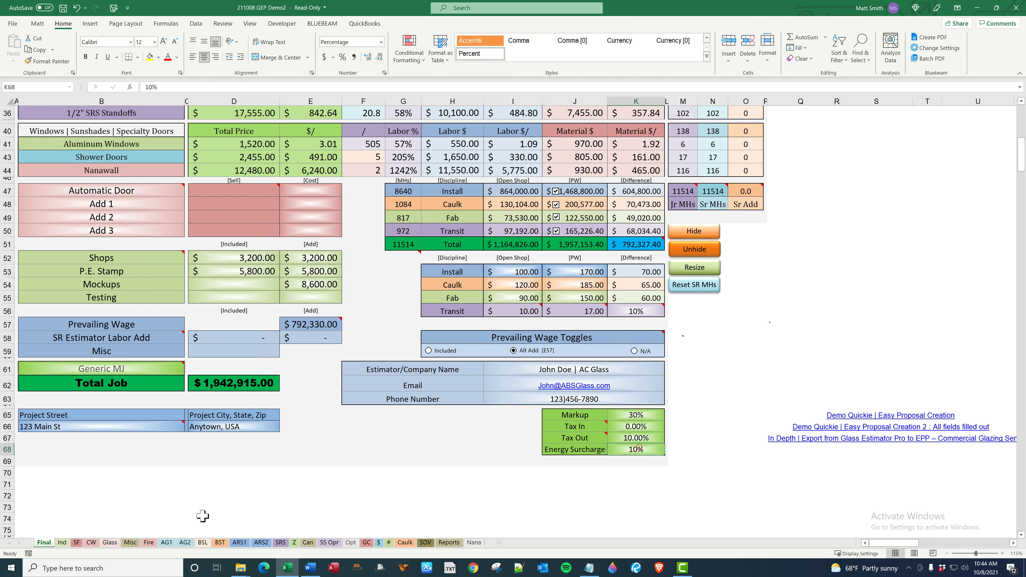
# Step: On the Ind sheet, inspect the Markup formula in G10 and Tax formula in H10
pyautogui.click(65, 543)
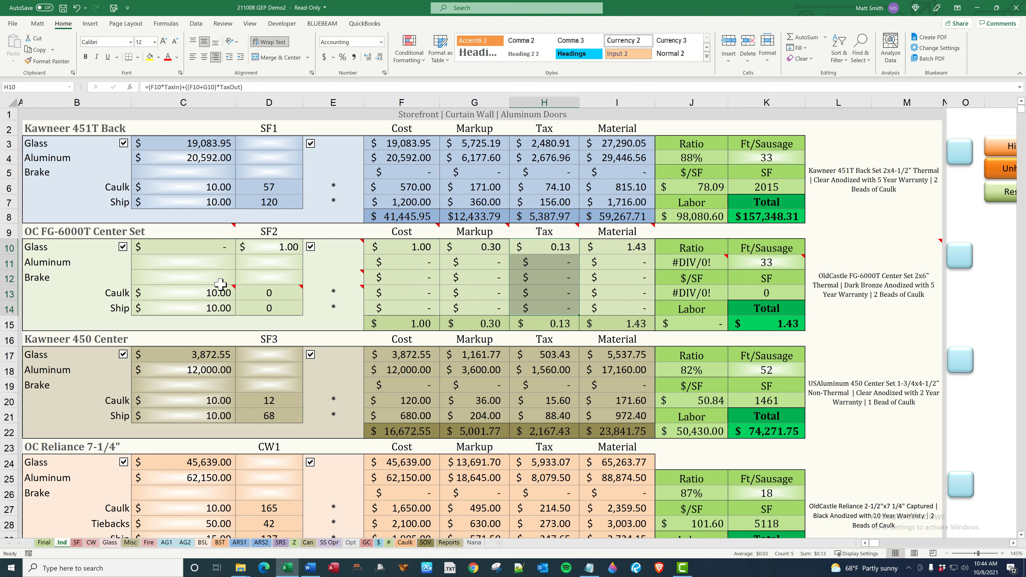
pyautogui.click(493, 250)
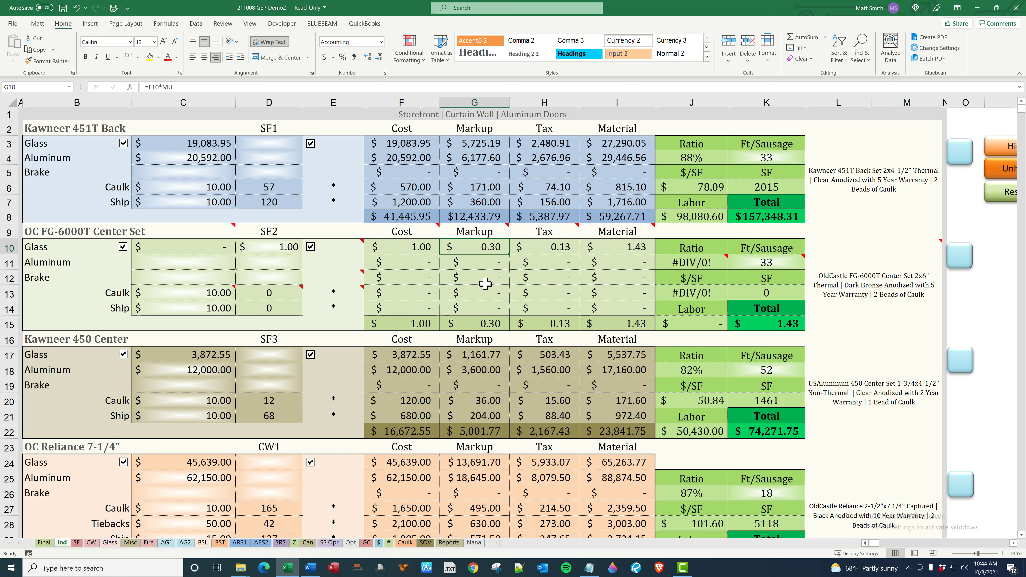
pyautogui.click(548, 248)
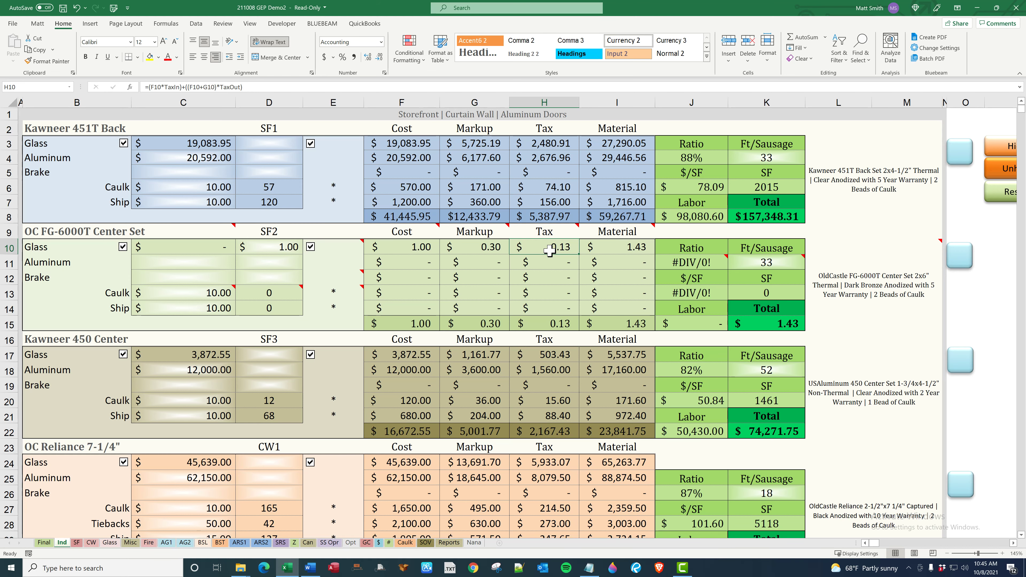
pyautogui.moveTo(578, 225)
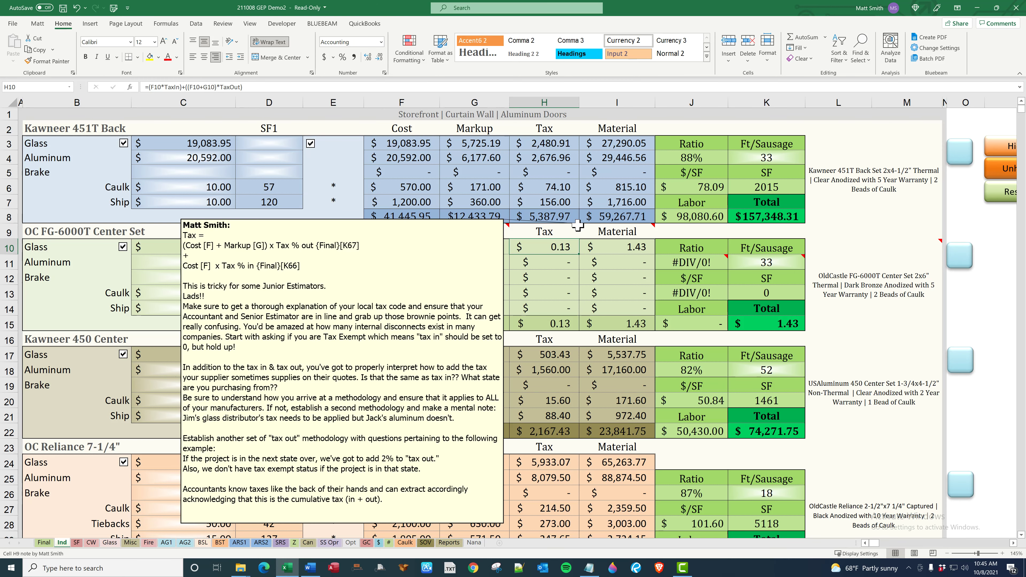
pyautogui.moveTo(622, 236)
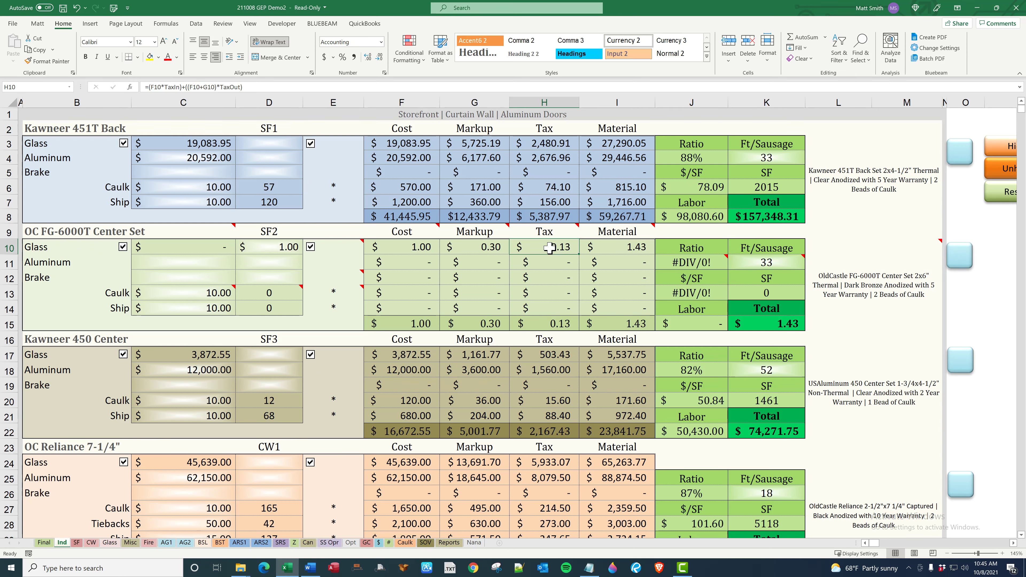
pyautogui.click(418, 246)
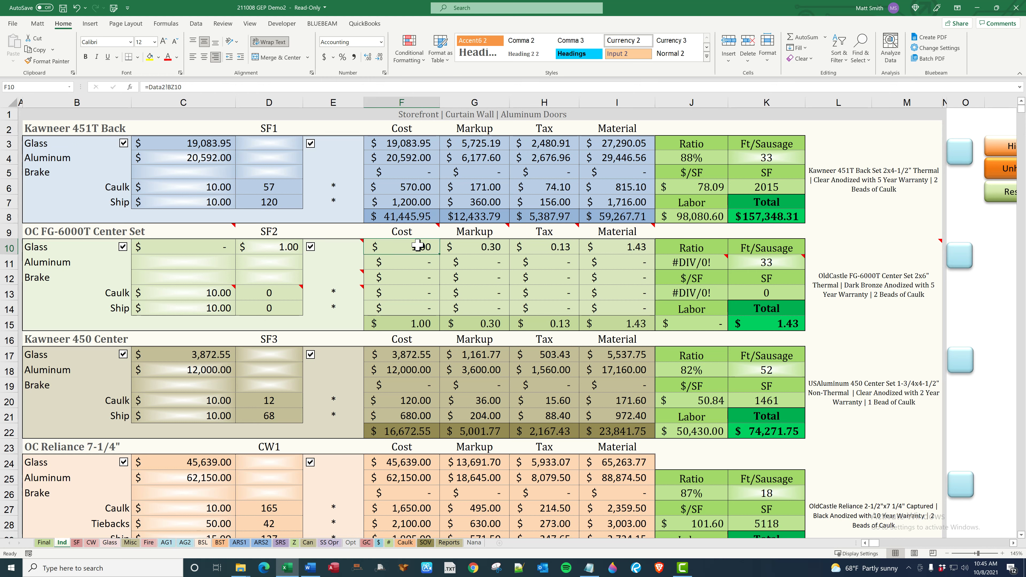
# Step: Set the Tax In rate on the Final sheet to 5%
pyautogui.click(42, 544)
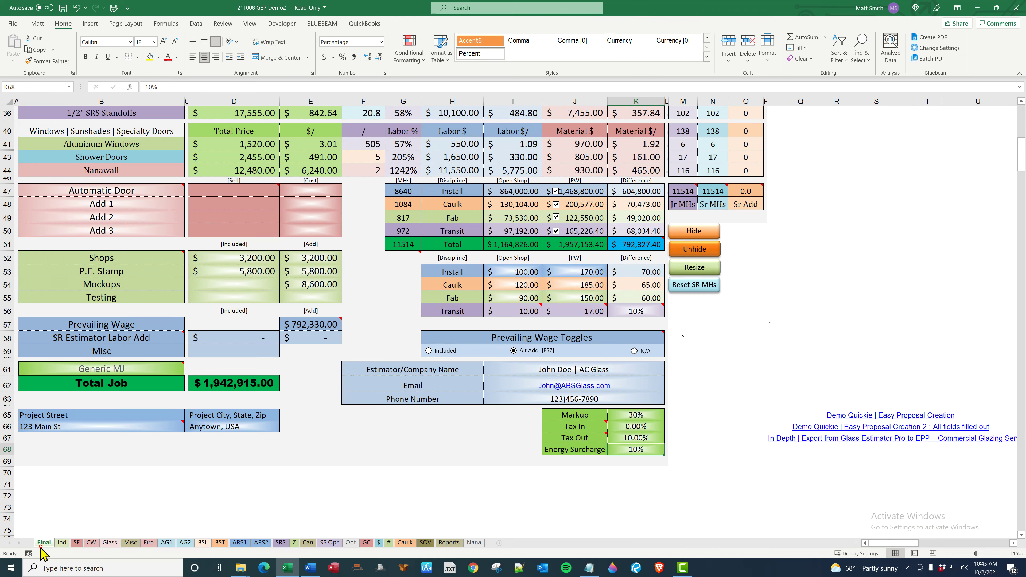
pyautogui.click(636, 426)
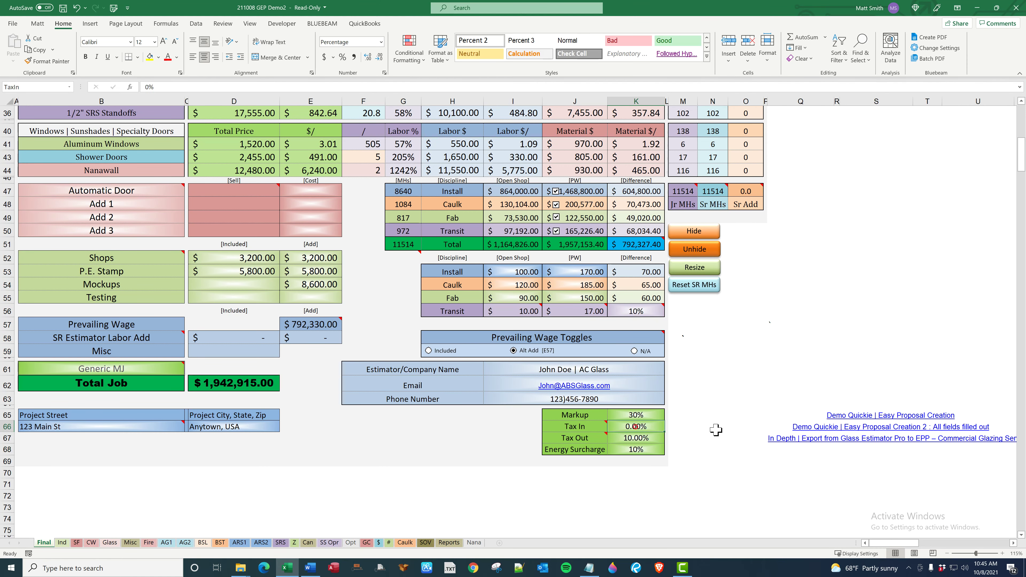
pyautogui.write('5')
pyautogui.press('Return')
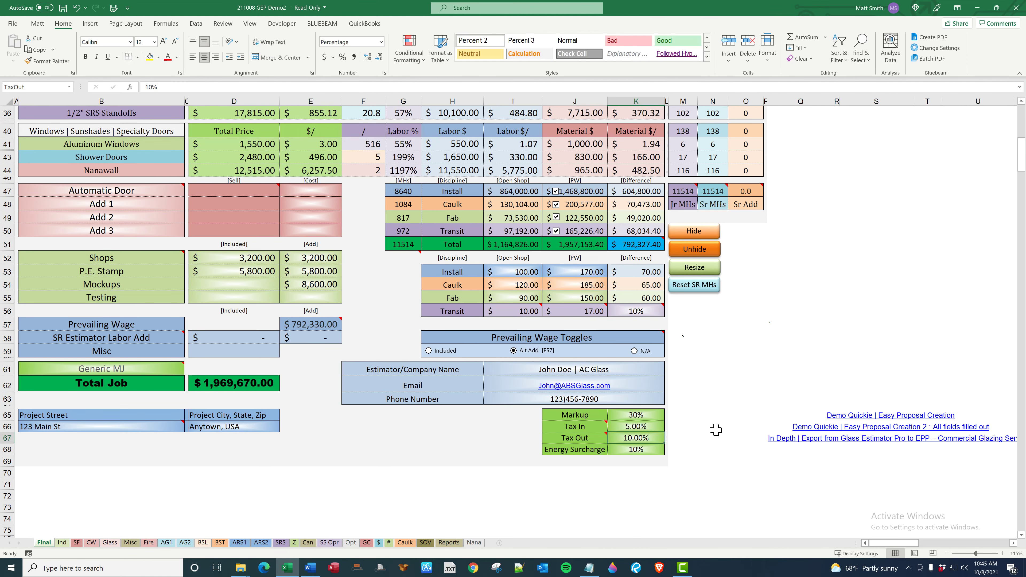
# Step: Review the Markup, Tax and Material formulas in G10, H10 and I10 on the Ind sheet
pyautogui.click(62, 542)
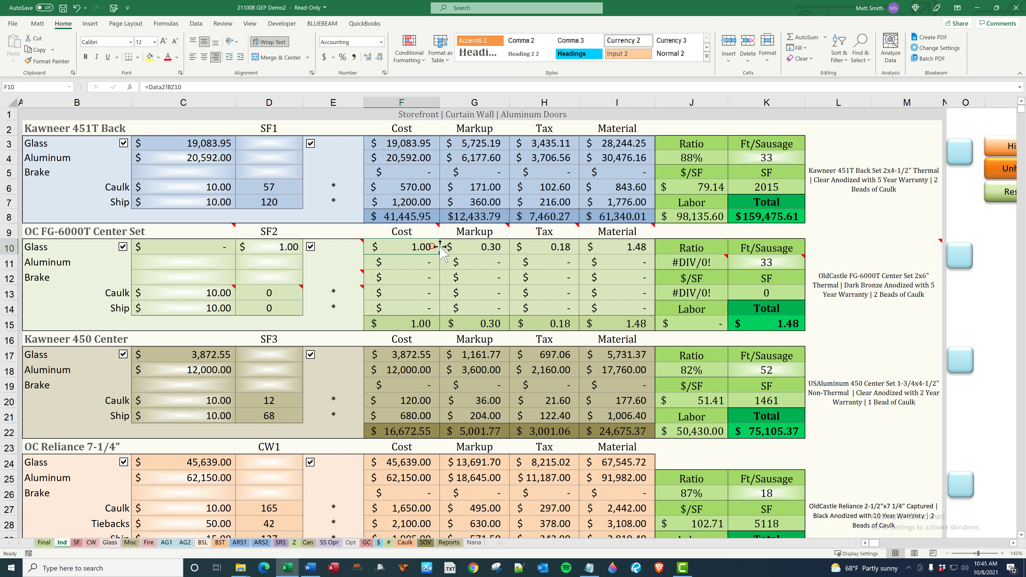
pyautogui.click(475, 244)
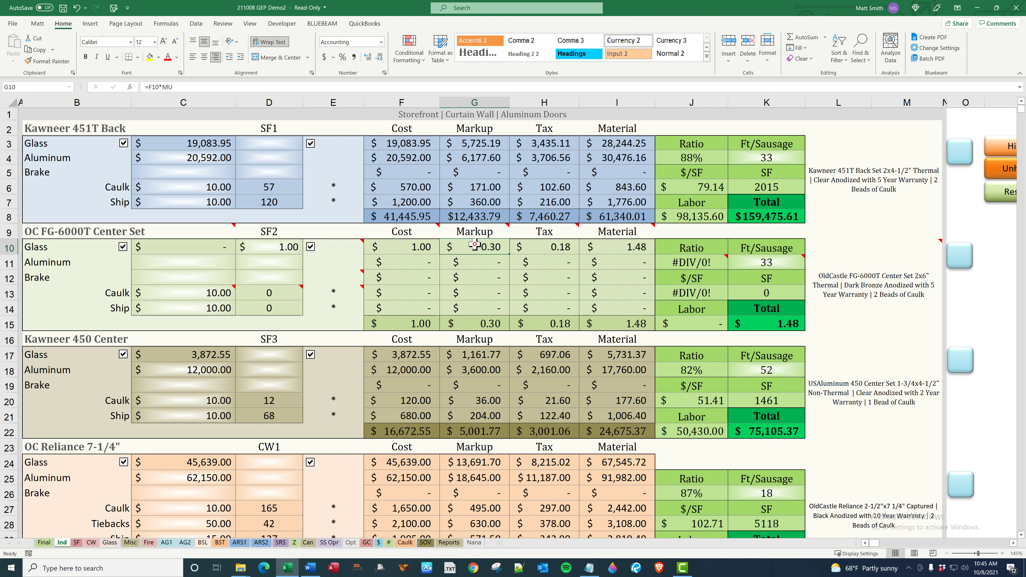
pyautogui.click(559, 245)
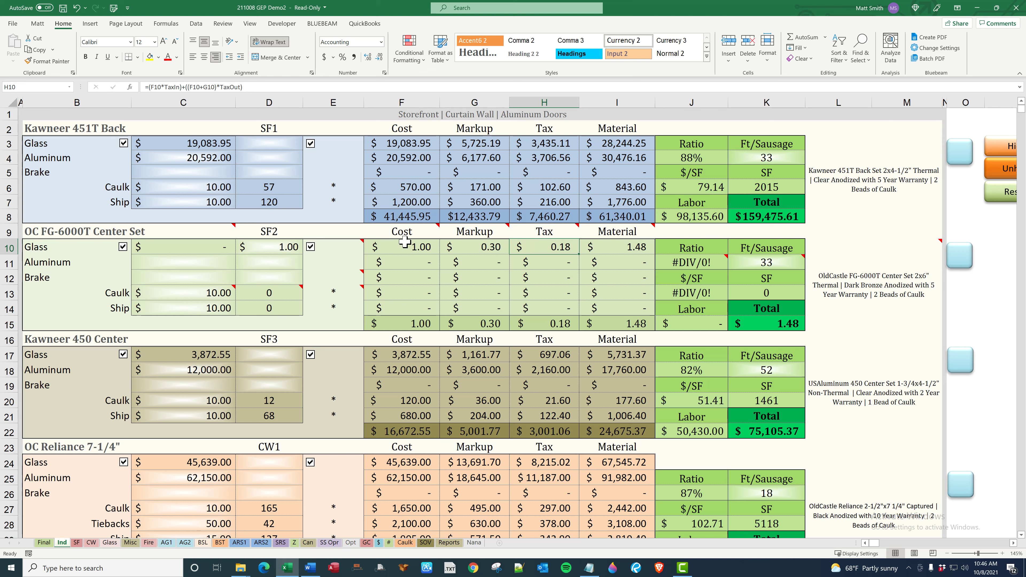
pyautogui.moveTo(407, 238)
pyautogui.moveTo(510, 237)
pyautogui.click(645, 246)
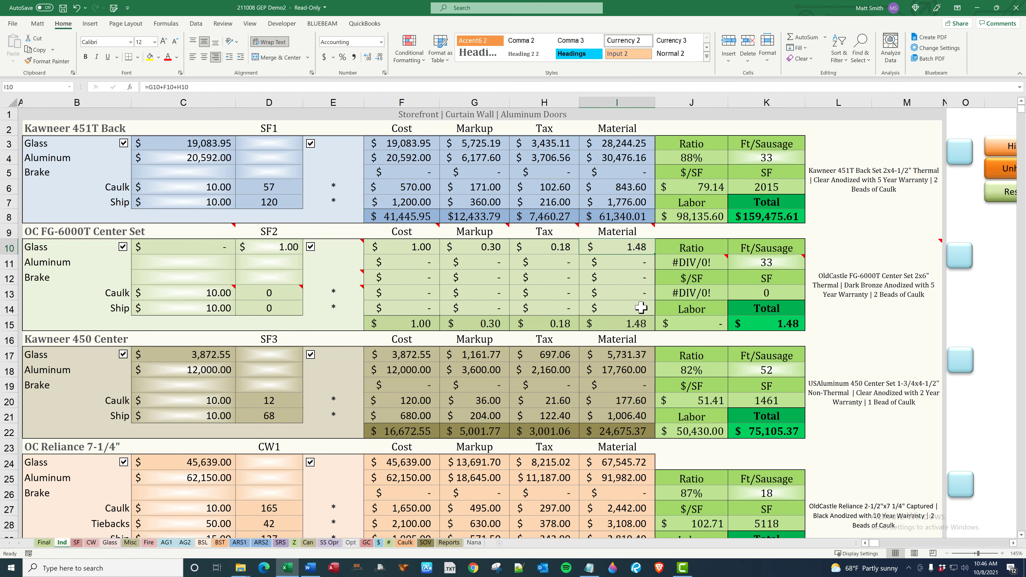
pyautogui.moveTo(619, 227)
pyautogui.click(109, 543)
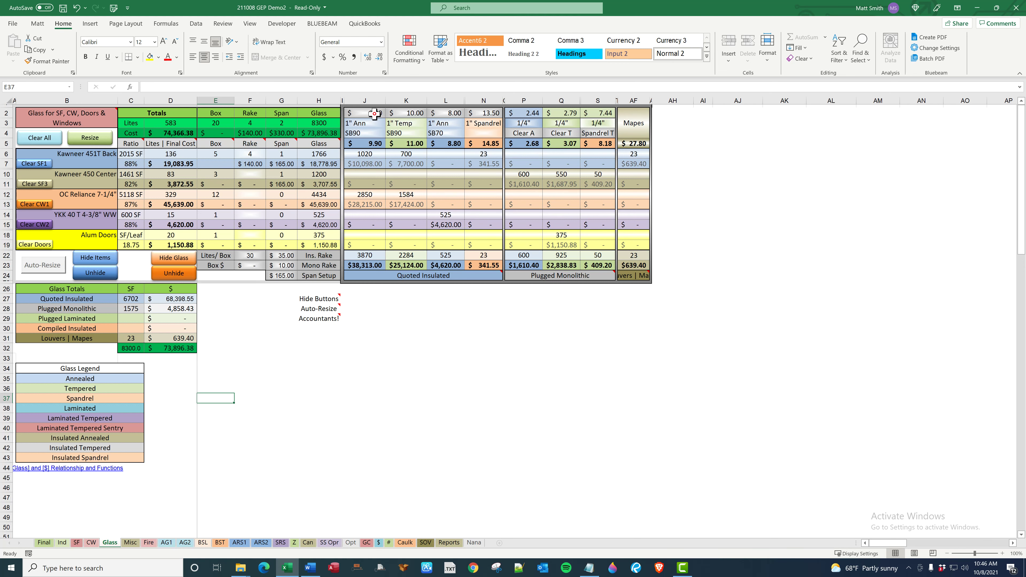
pyautogui.click(374, 114)
# Step: Raise the 1" Ann glass price to 10.00 and check the recalculated storefront costs on Ind
pyautogui.write('10')
pyautogui.press('Return')
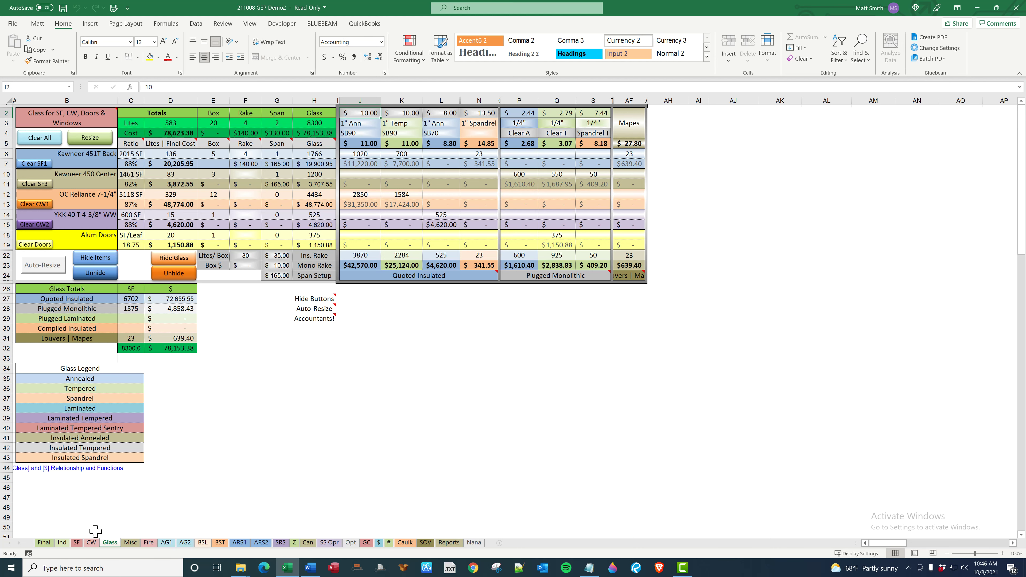
pyautogui.click(62, 543)
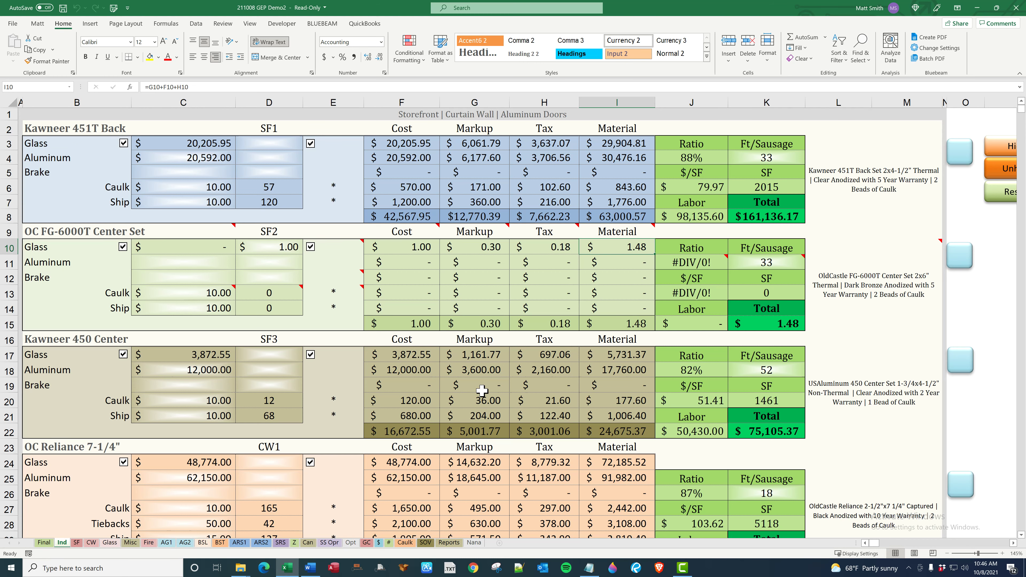
pyautogui.click(43, 543)
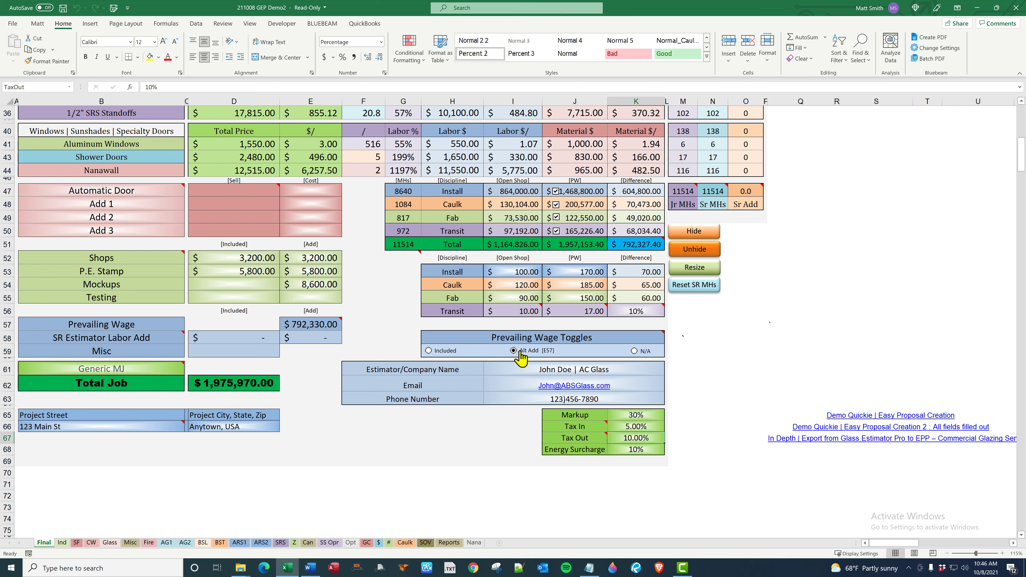
# Step: Check the Prevailing Wage value in E57 and try the N/A and Included options
pyautogui.moveTo(632, 357)
pyautogui.click(330, 325)
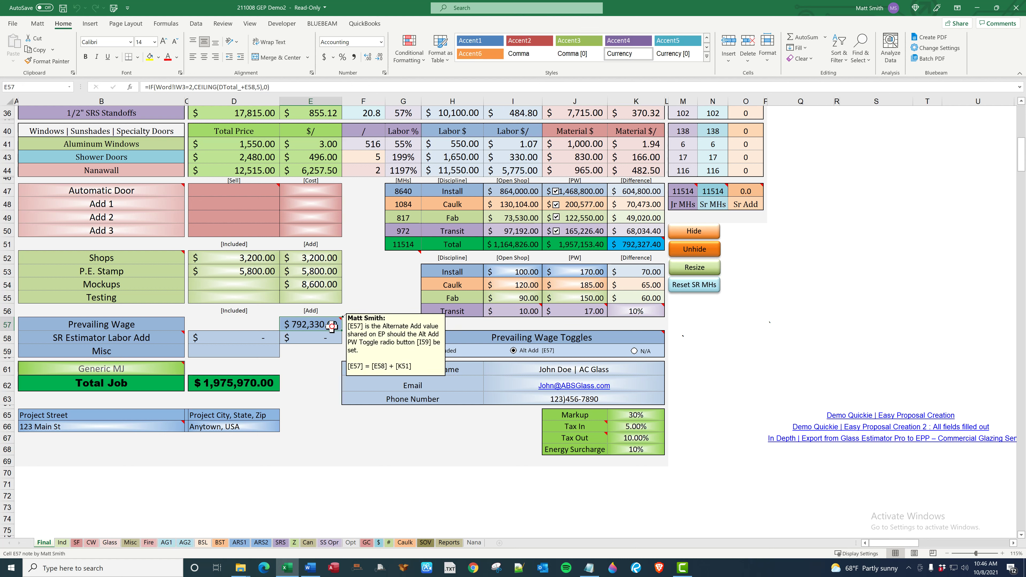
pyautogui.click(634, 351)
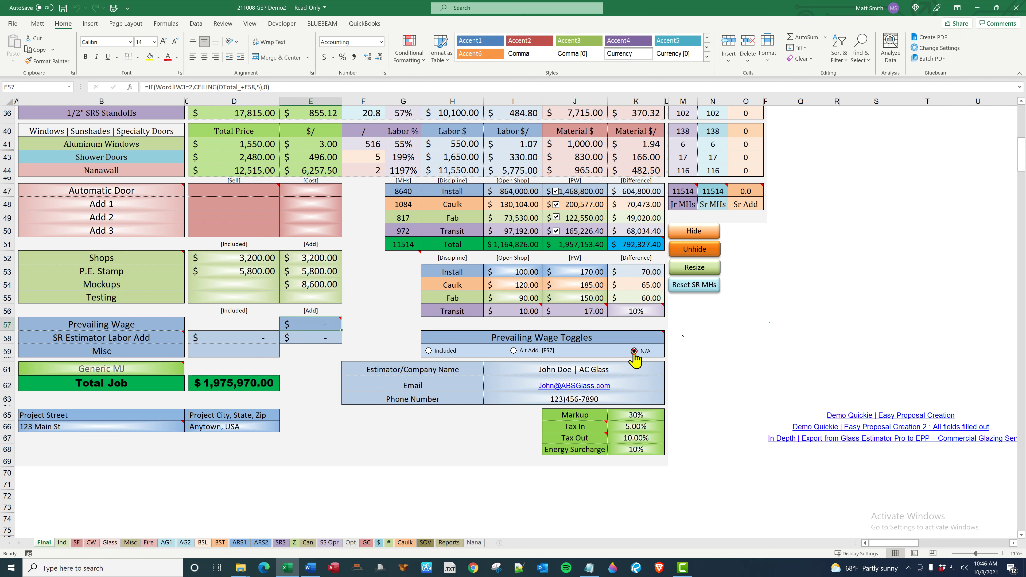
pyautogui.click(445, 351)
# Step: Review the open shop and prevailing wage Install, Caulk and Fab rates, then choose Alt Add
pyautogui.click(586, 271)
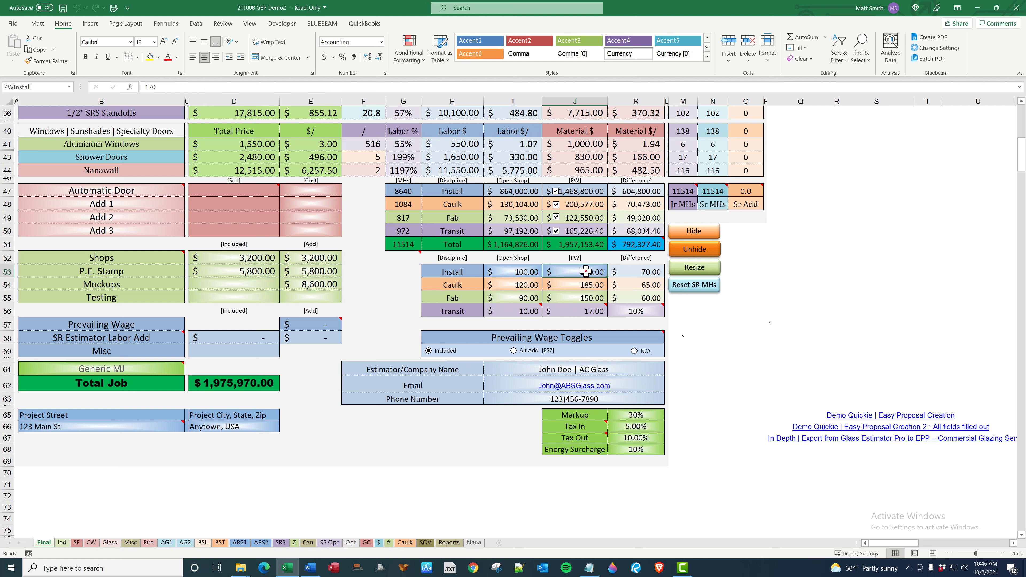
pyautogui.click(540, 272)
pyautogui.click(576, 283)
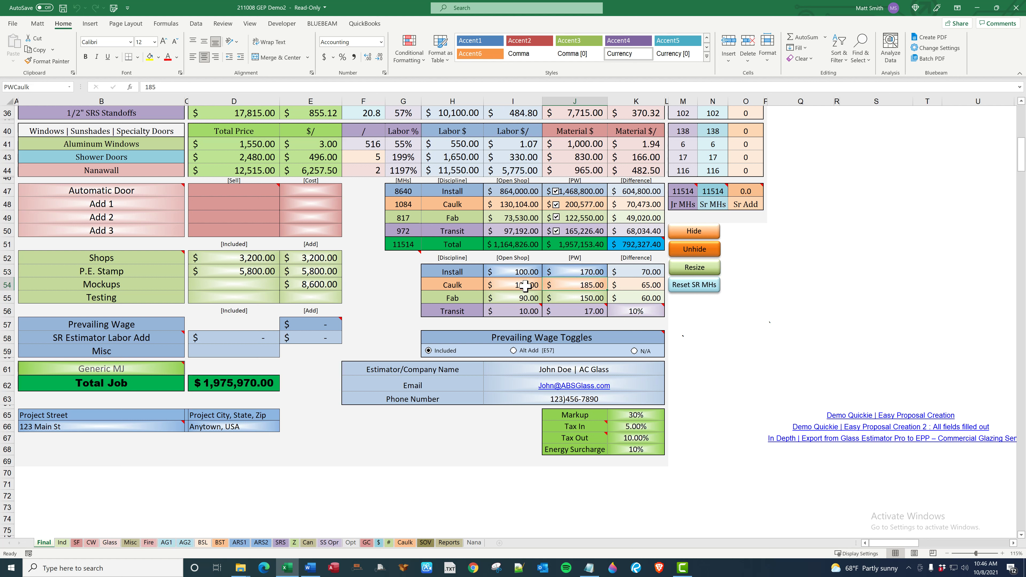
pyautogui.click(523, 259)
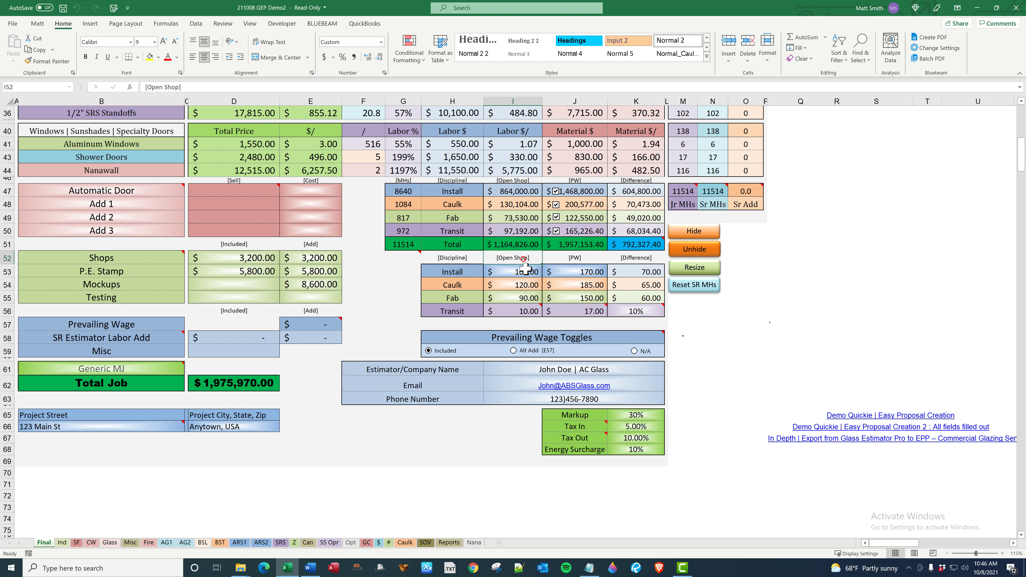
pyautogui.moveTo(525, 267); pyautogui.dragTo(525, 299)
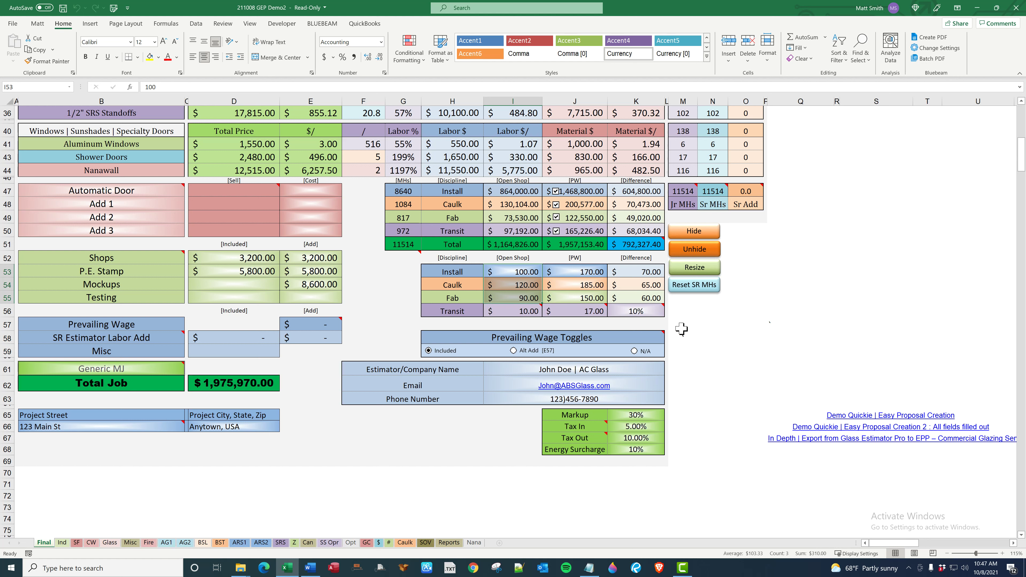
pyautogui.click(520, 351)
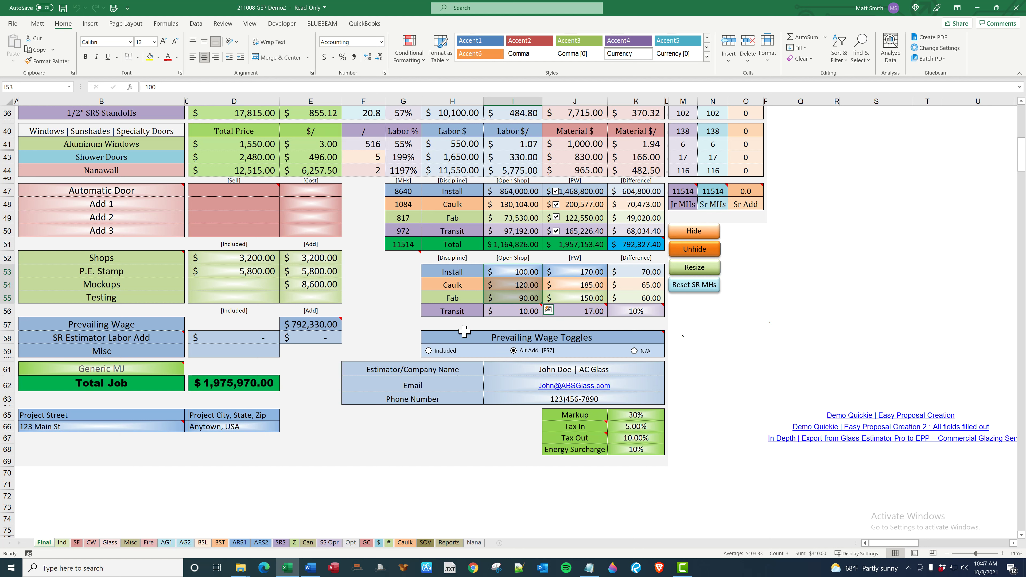
# Step: Review the E57, E58 and K51 formulas, then exclude Fab and Transit from prevailing wage
pyautogui.click(315, 323)
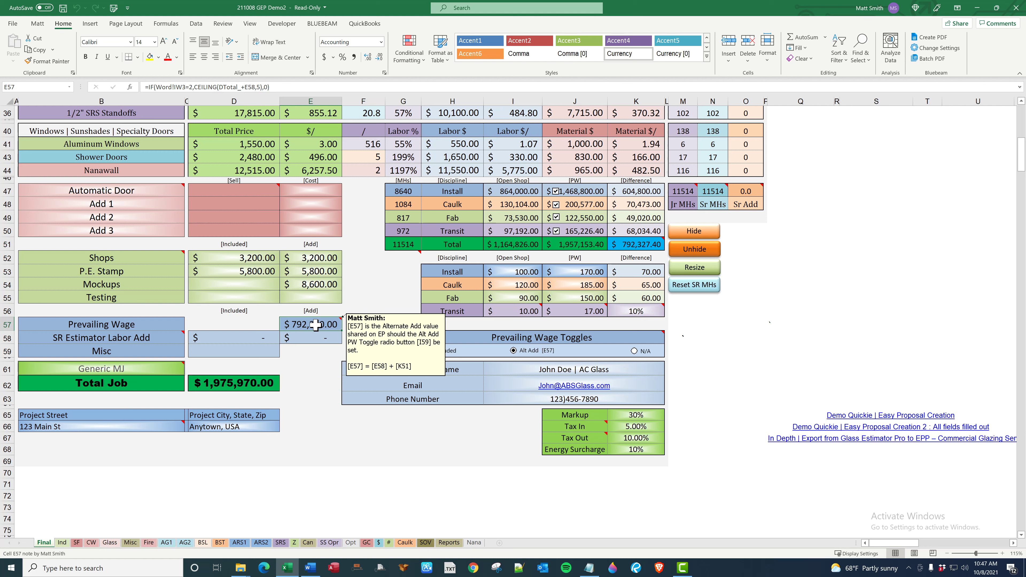
pyautogui.click(310, 338)
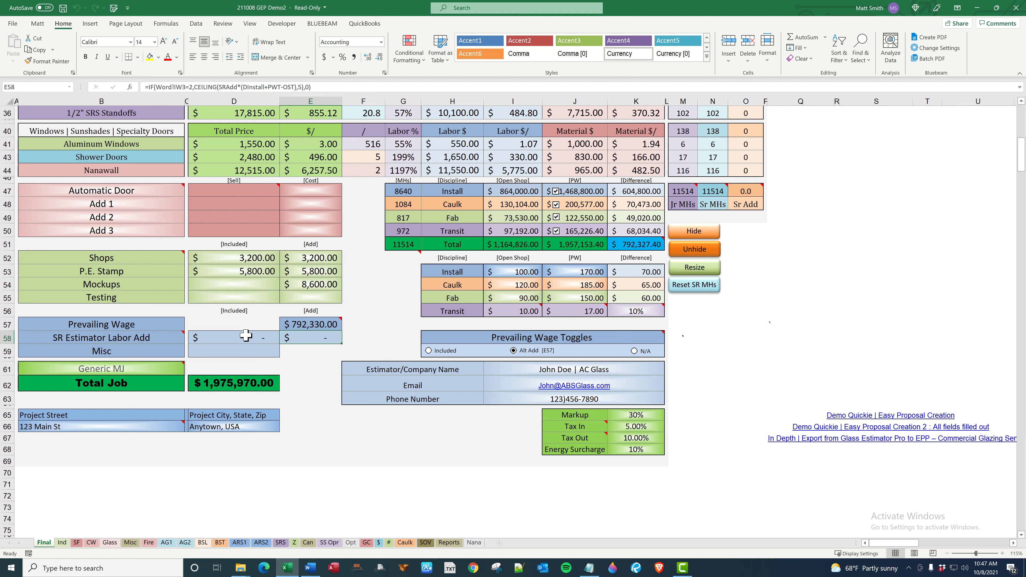
pyautogui.click(636, 246)
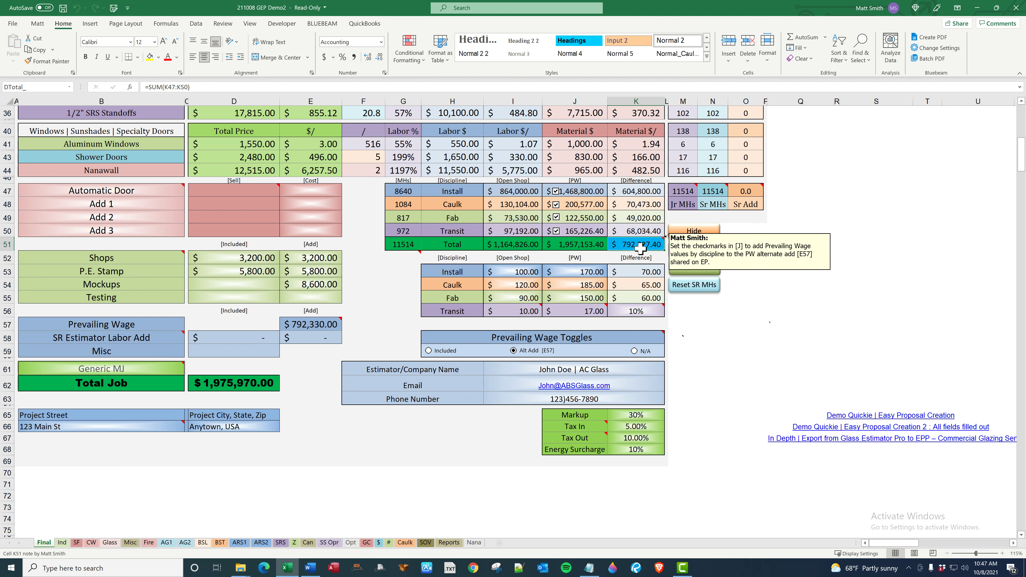
pyautogui.click(556, 218)
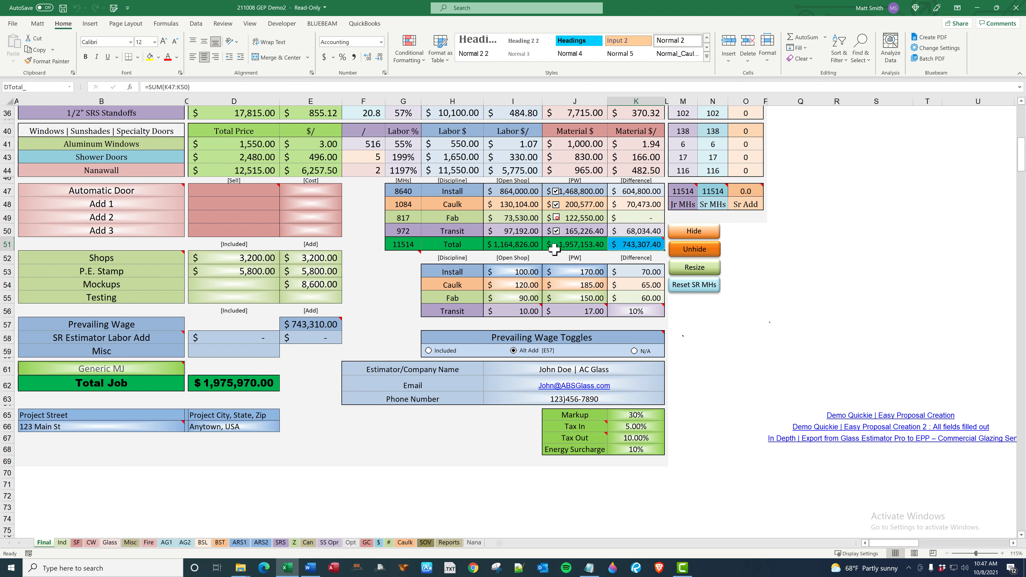
pyautogui.click(556, 231)
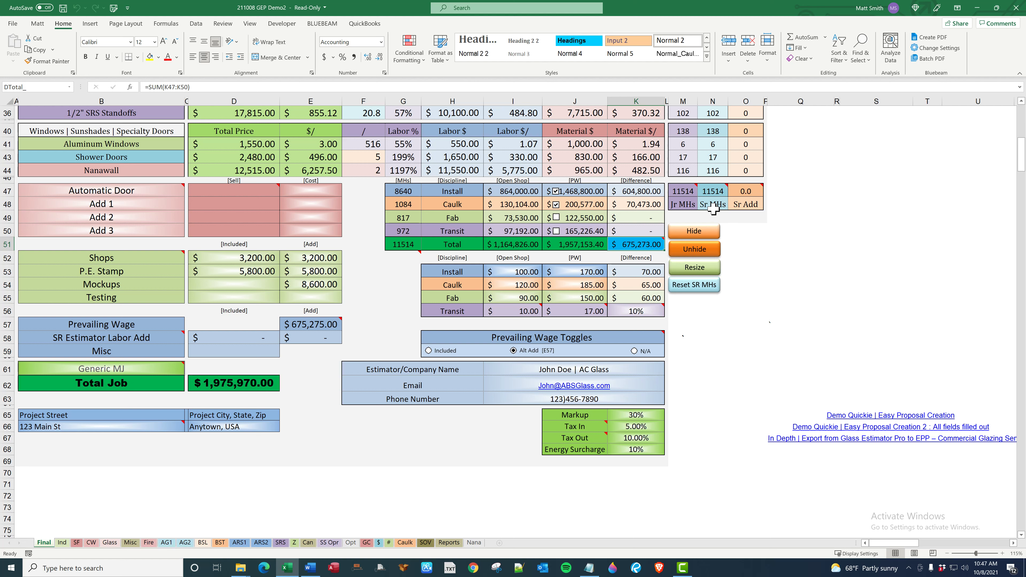
pyautogui.moveTo(706, 130); pyautogui.dragTo(715, 164)
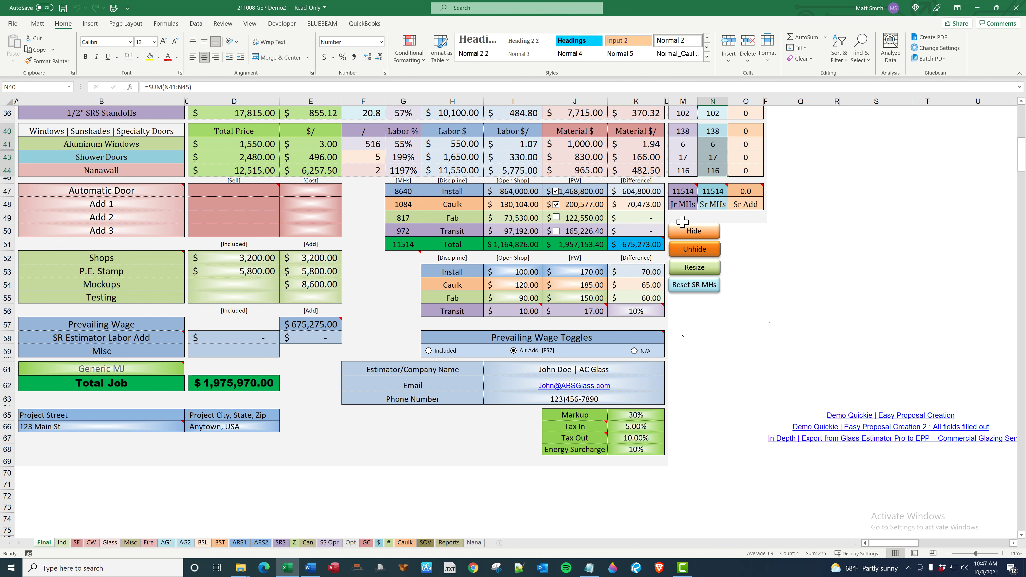
pyautogui.scroll(9, 715, 133)
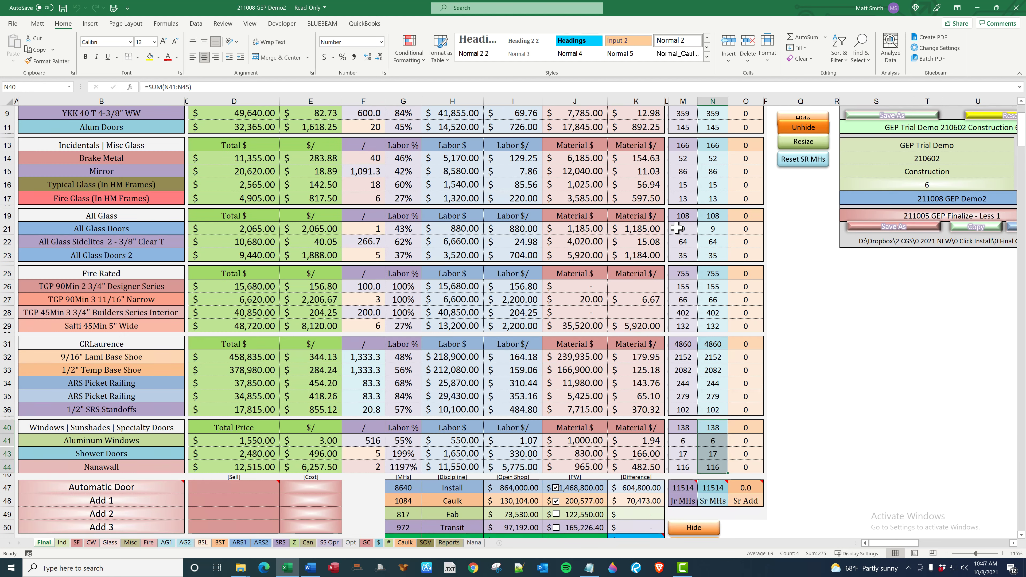
pyautogui.click(685, 158)
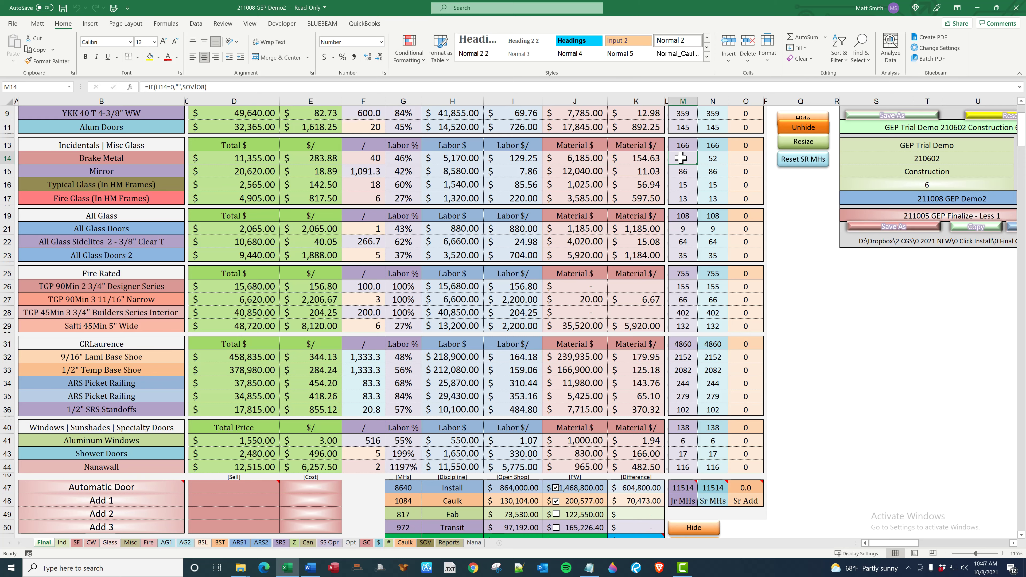
pyautogui.scroll(-4, 594, 210)
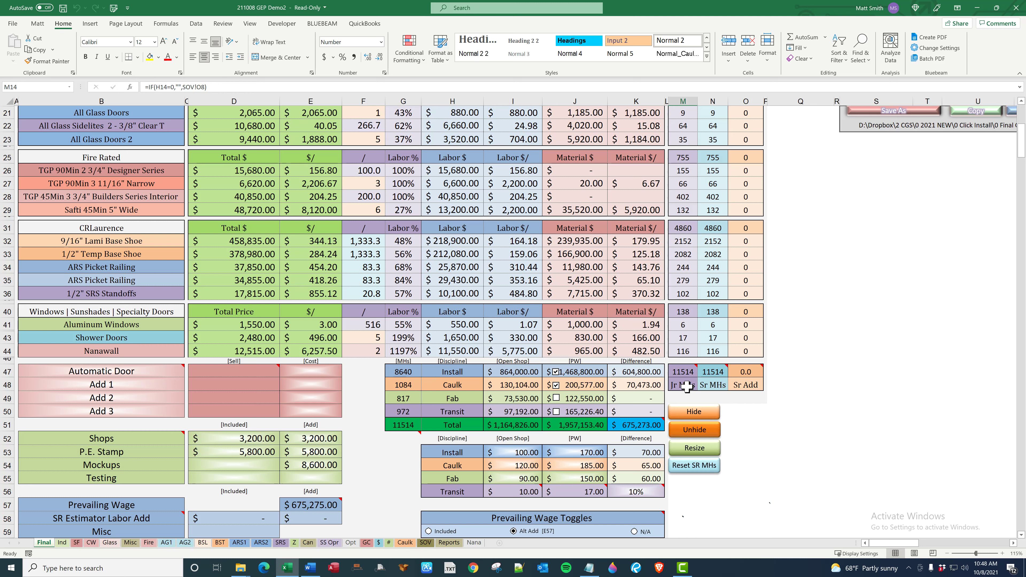
pyautogui.click(685, 375)
pyautogui.click(405, 425)
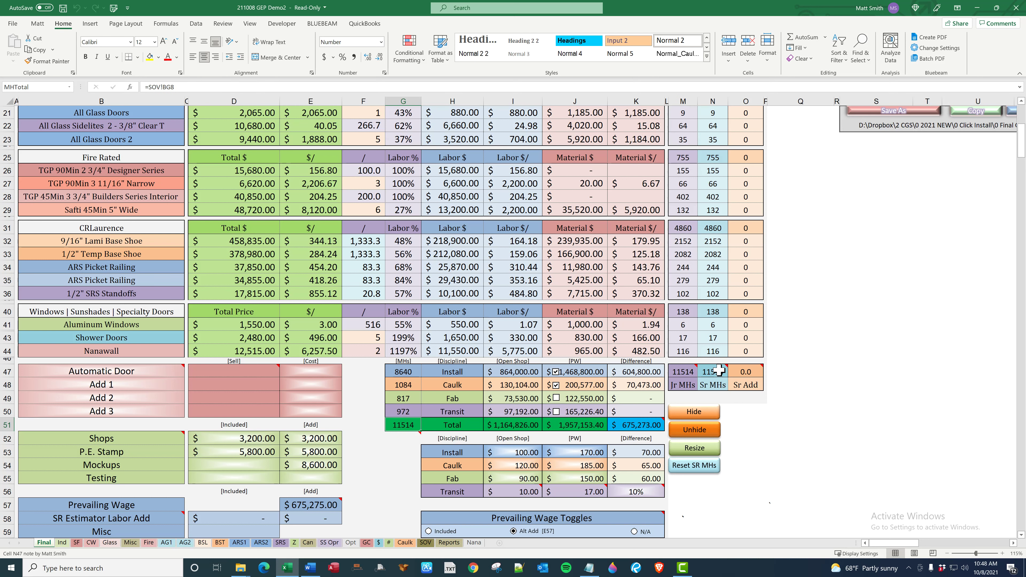
pyautogui.click(713, 338)
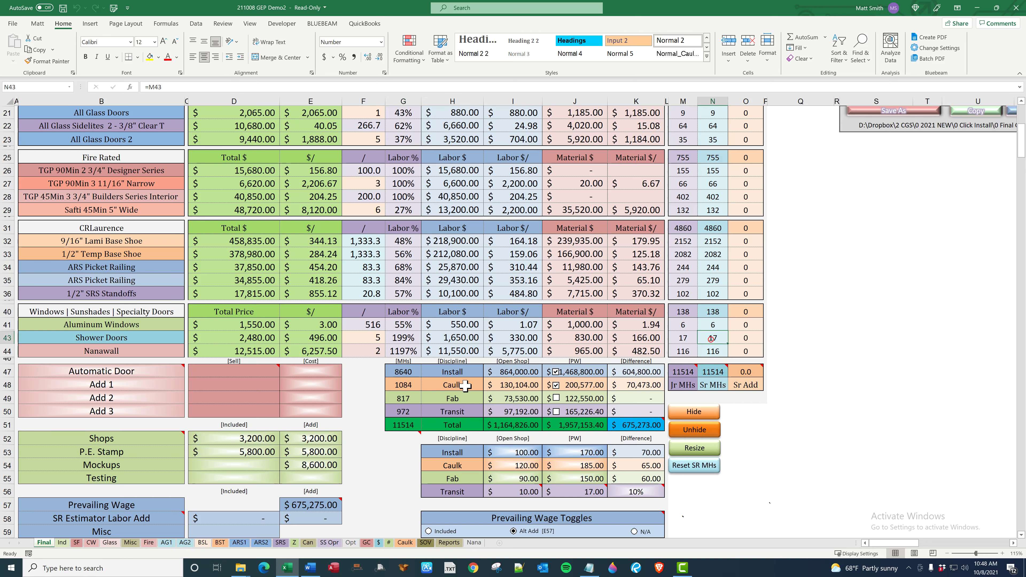
pyautogui.moveTo(130, 340); pyautogui.dragTo(660, 332)
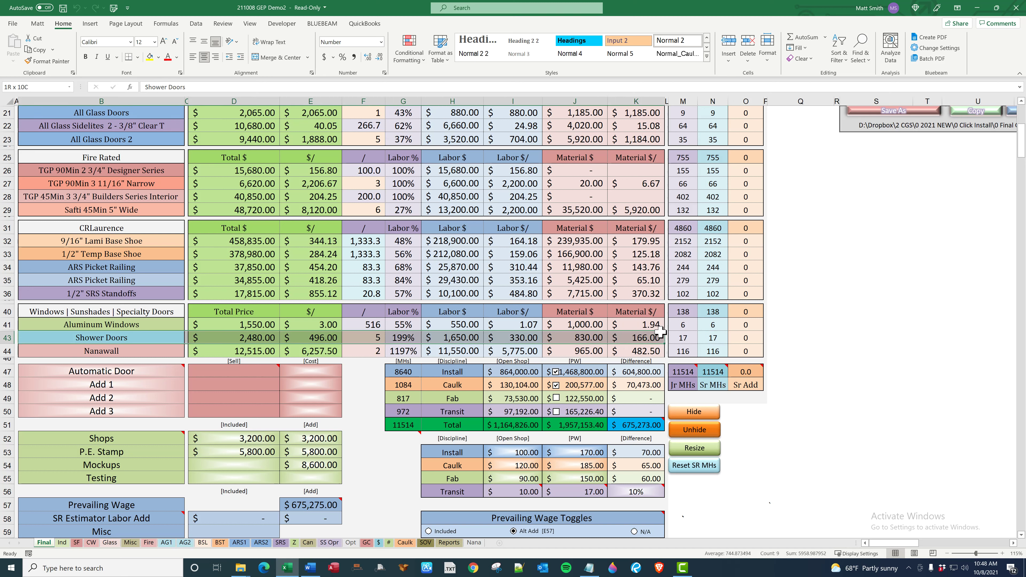
pyautogui.click(683, 338)
pyautogui.click(713, 338)
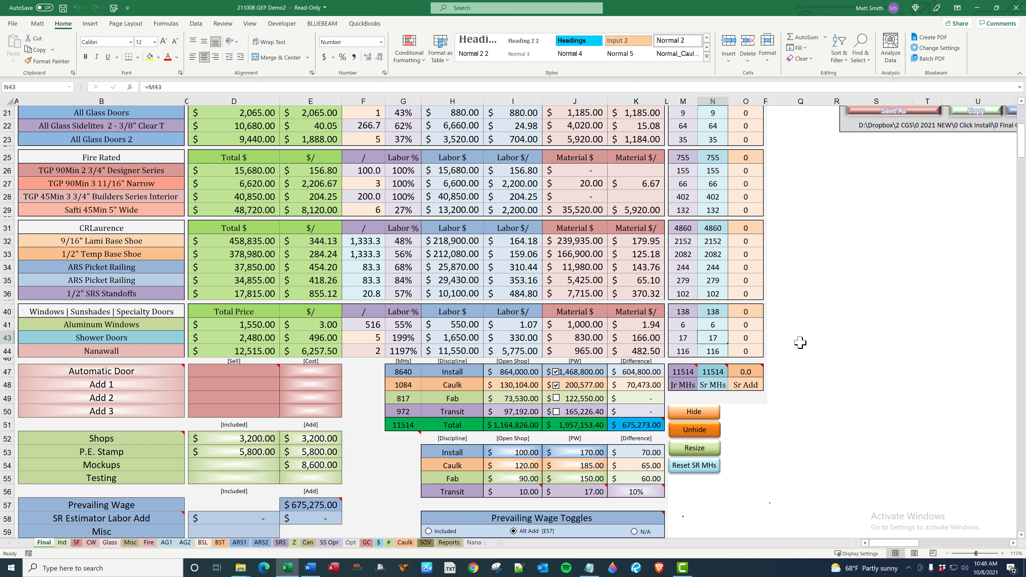
pyautogui.write('20')
# Step: Enter 20 Shower Doors senior man-hours and review the Sr MHs and Sr Add totals in N47 and O47
pyautogui.press('Return')
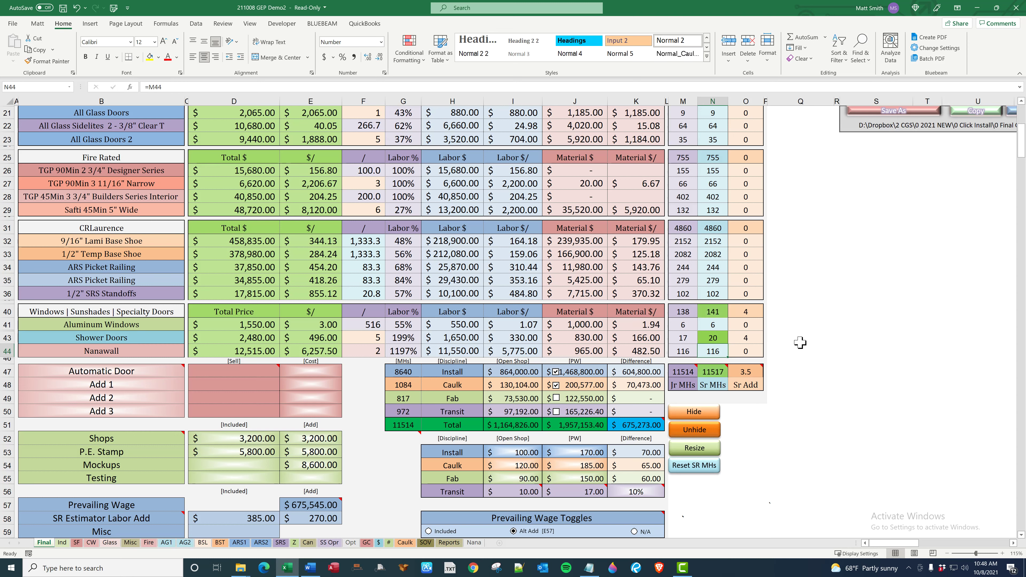
pyautogui.click(712, 338)
pyautogui.click(712, 312)
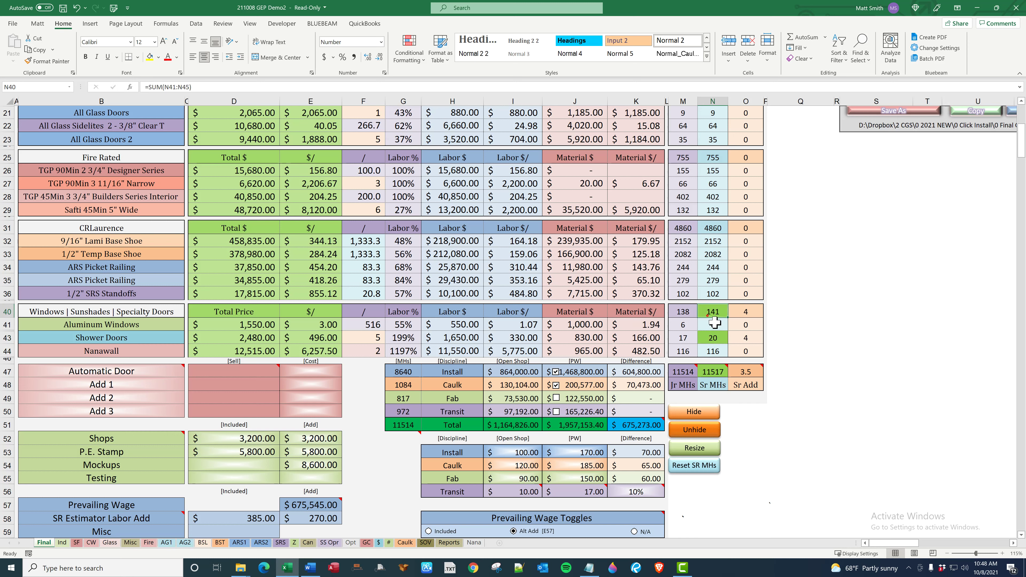
pyautogui.click(713, 372)
pyautogui.click(827, 318)
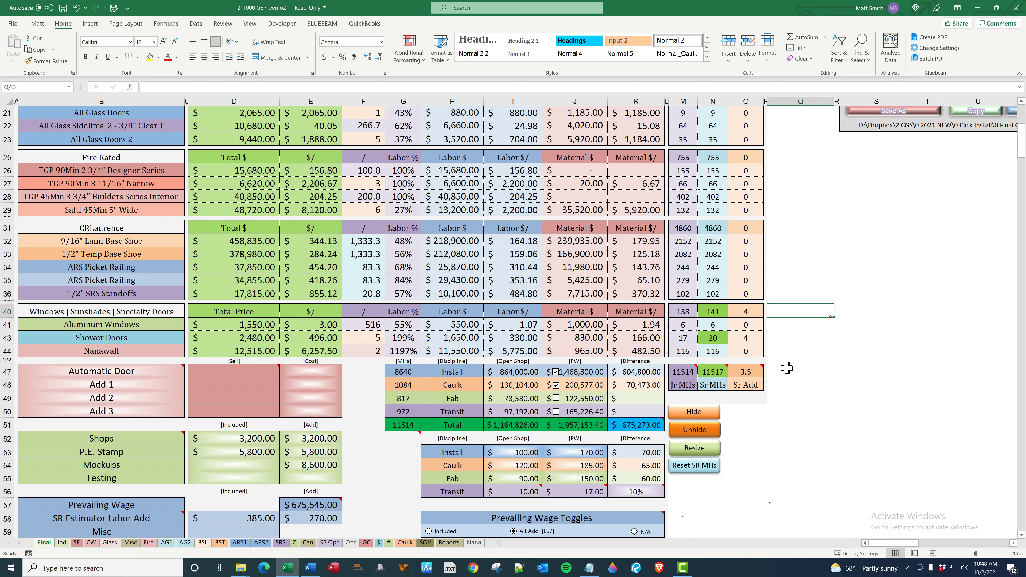
pyautogui.moveTo(734, 372)
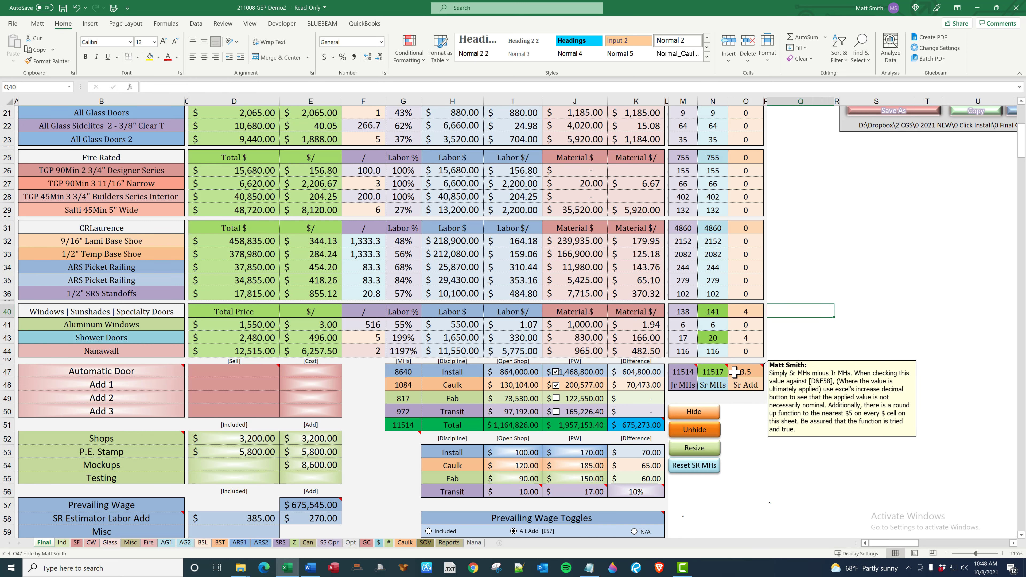
pyautogui.moveTo(684, 326); pyautogui.dragTo(685, 353)
pyautogui.moveTo(691, 372)
pyautogui.click(745, 372)
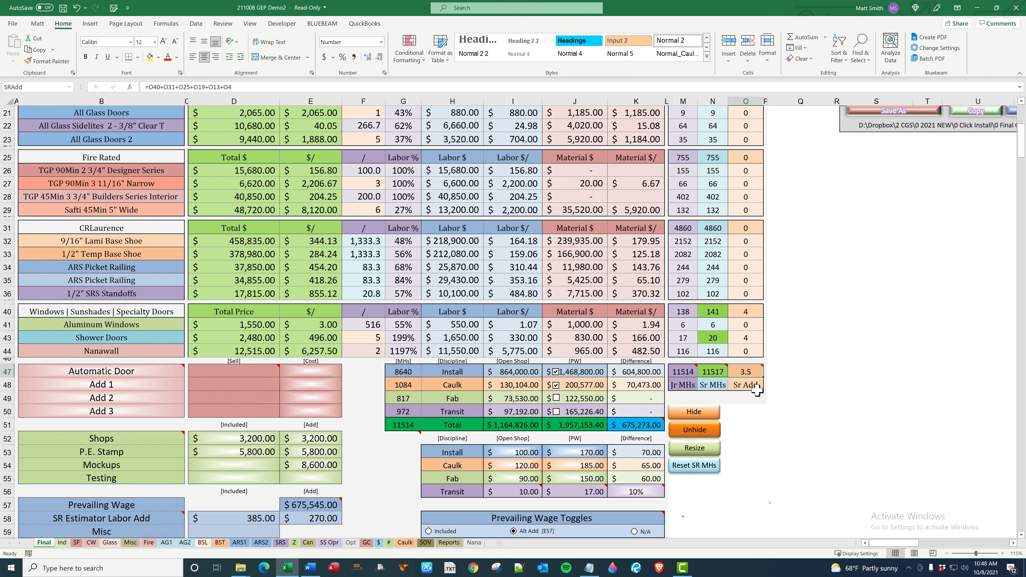
pyautogui.moveTo(753, 371)
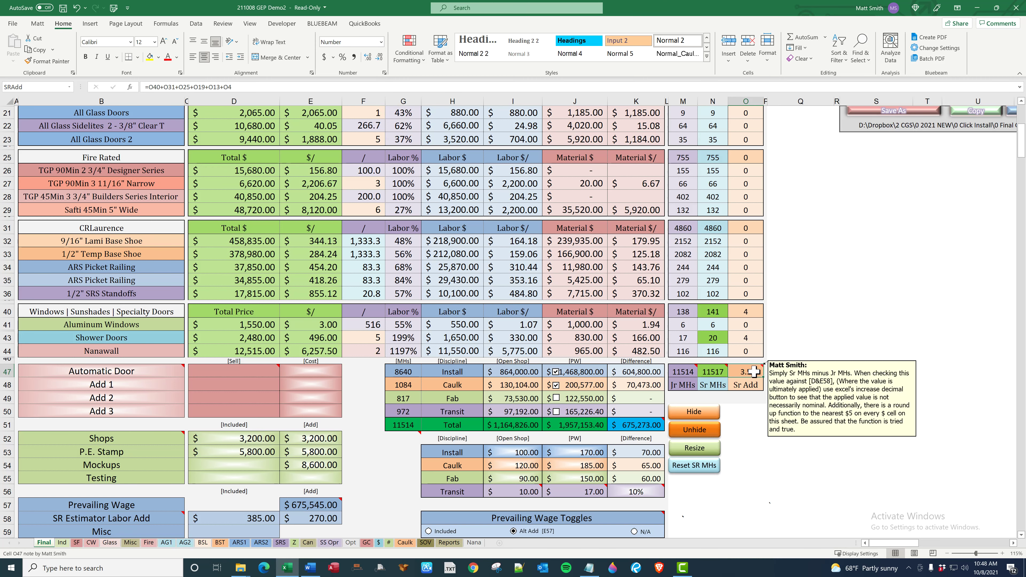
pyautogui.scroll(-3, 323, 416)
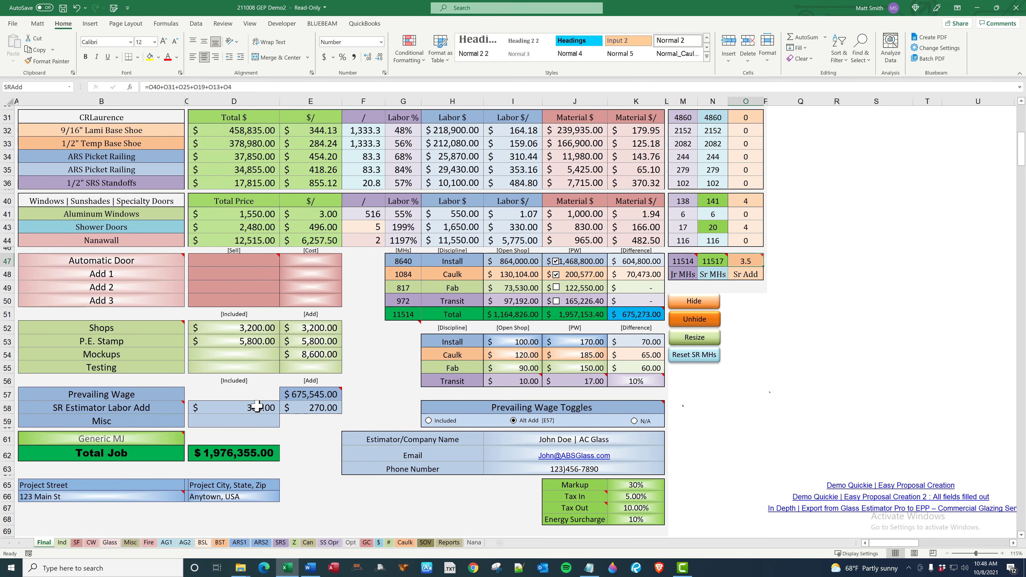
# Step: Inspect the Total Job, SR Estimator Labor Add and Prevailing Wage formulas in D62, E58 and E57
pyautogui.click(239, 453)
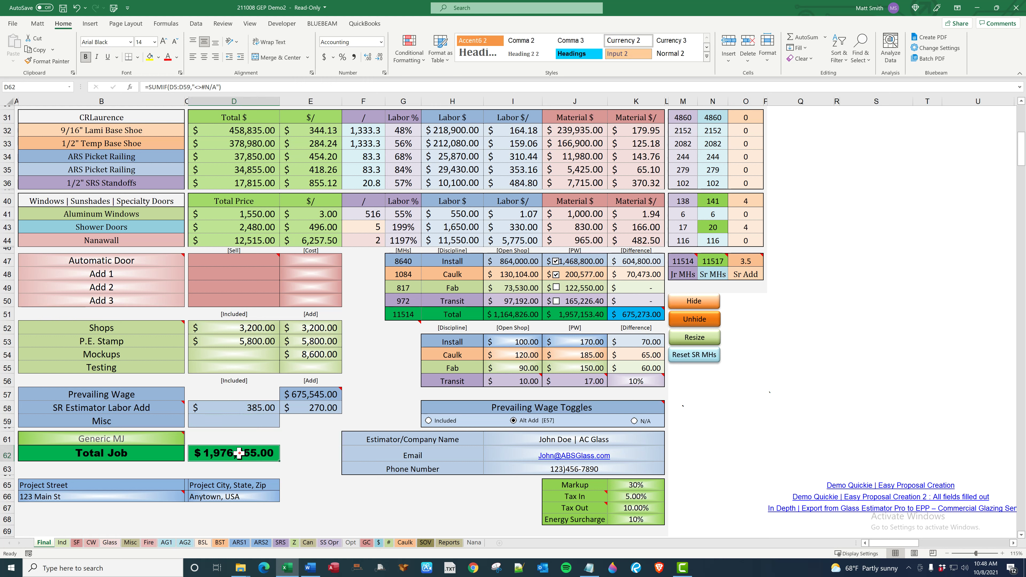
pyautogui.click(252, 409)
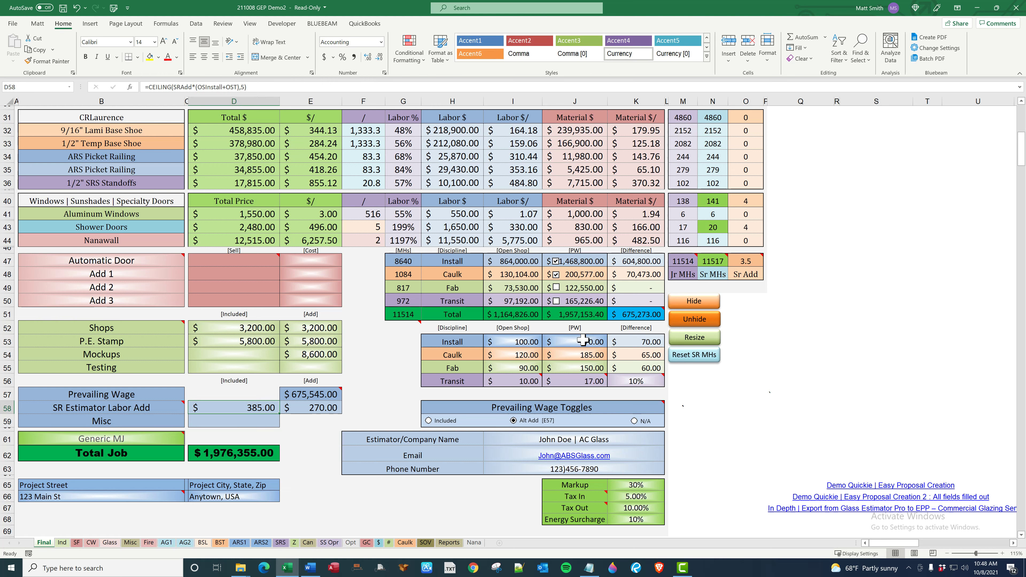
pyautogui.moveTo(597, 381)
pyautogui.click(308, 407)
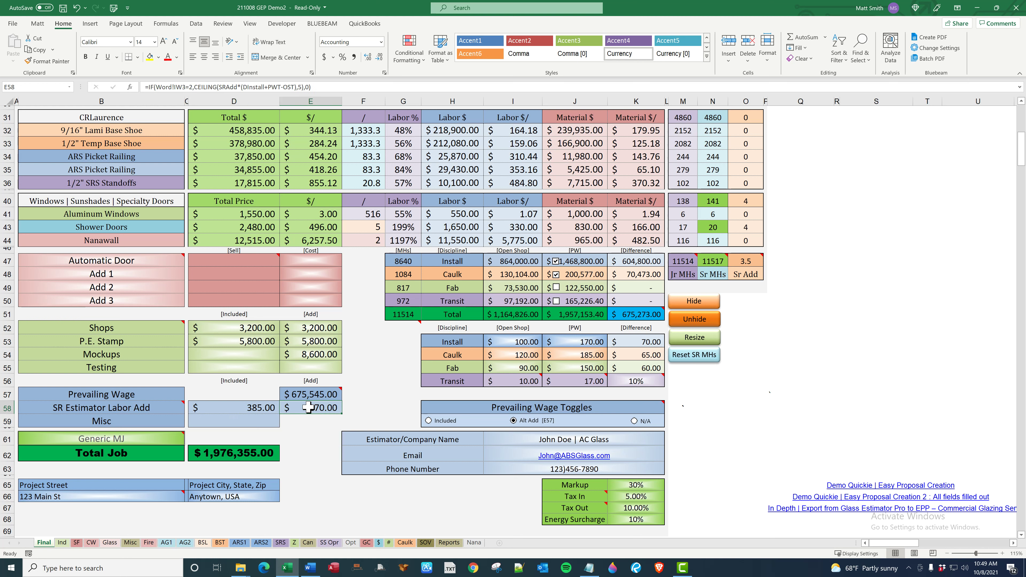
pyautogui.click(312, 394)
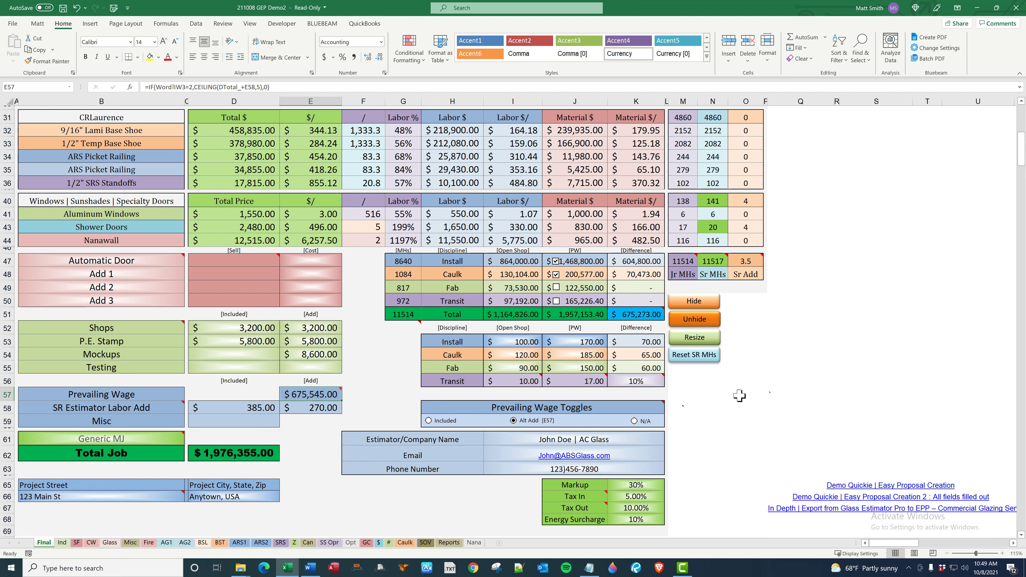
pyautogui.click(761, 396)
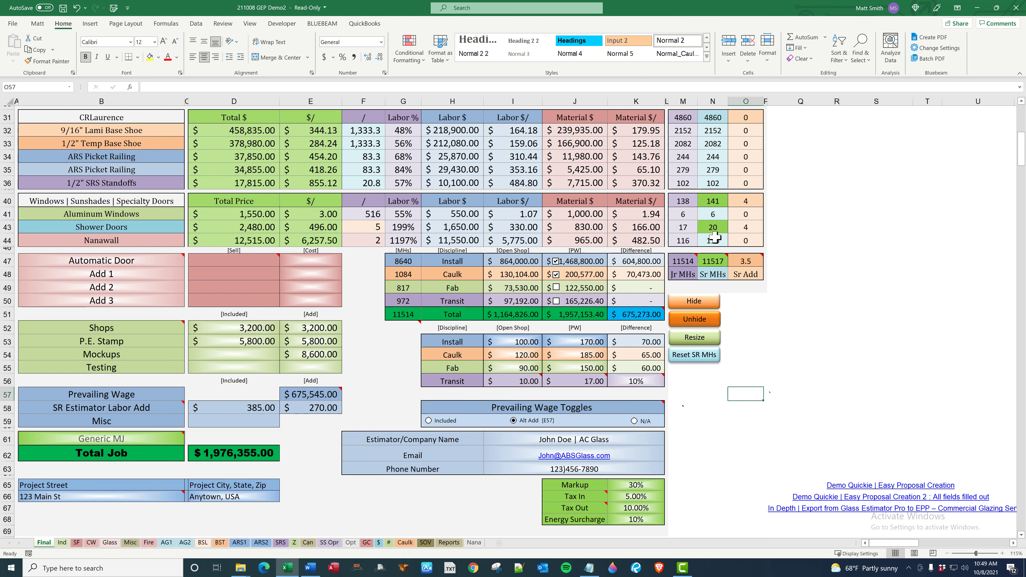
# Step: Reset senior man-hours, re-enter 20 for Shower Doors, and bring up the Word proposal alongside
pyautogui.click(691, 354)
pyautogui.scroll(12, 733, 368)
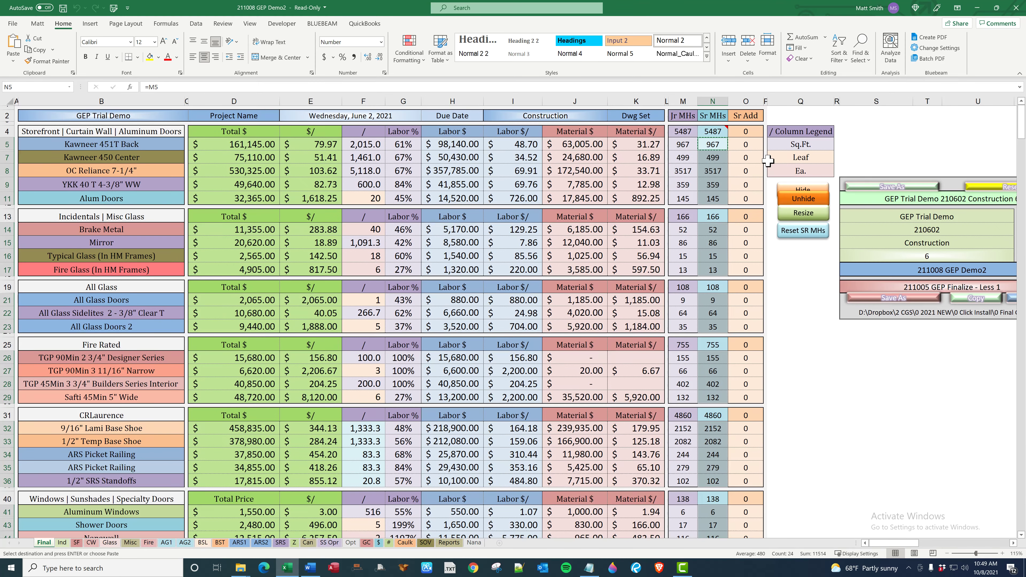
pyautogui.scroll(-10, 733, 400)
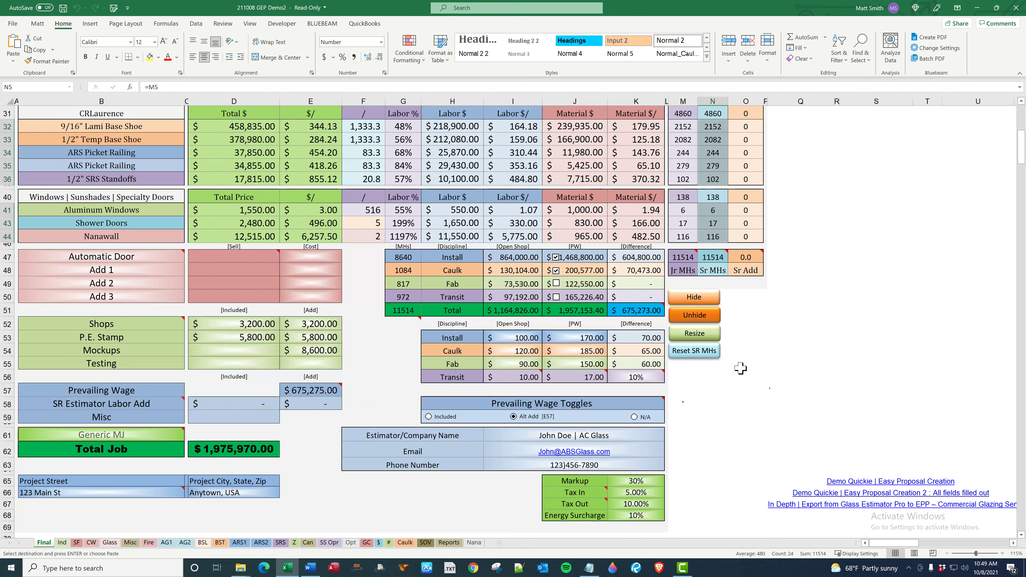
pyautogui.click(721, 223)
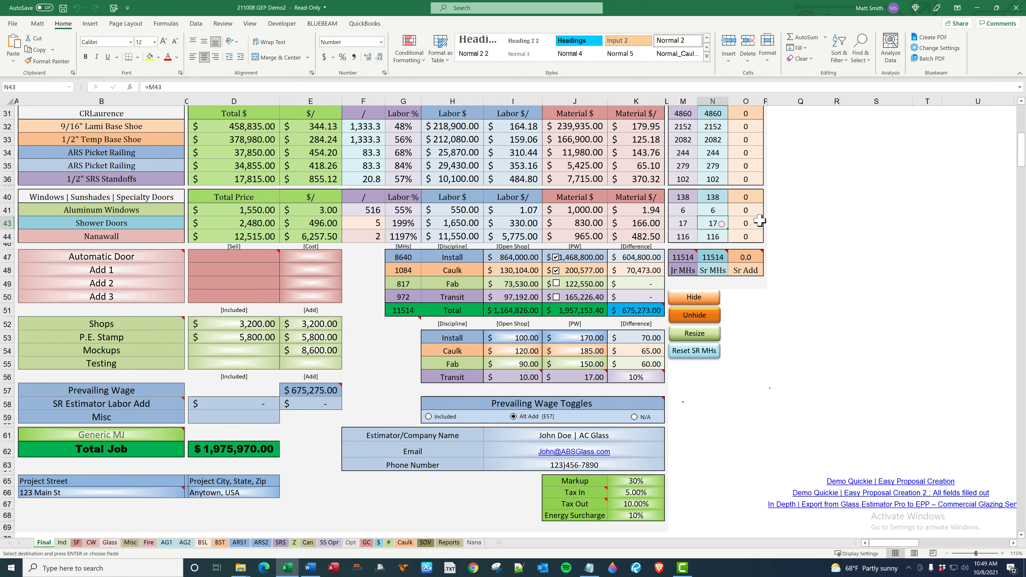
pyautogui.write('20')
pyautogui.press('Return')
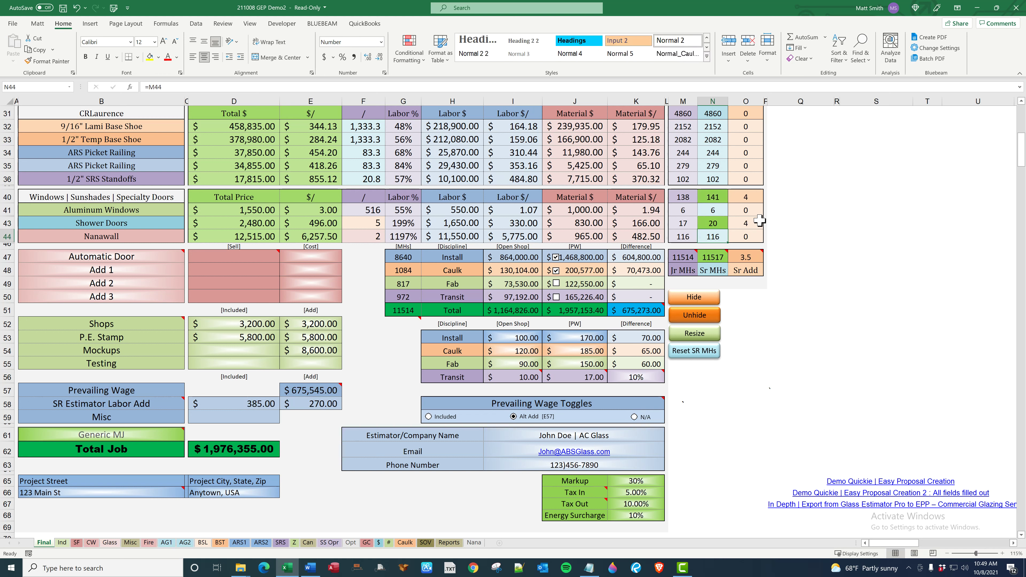
pyautogui.click(298, 389)
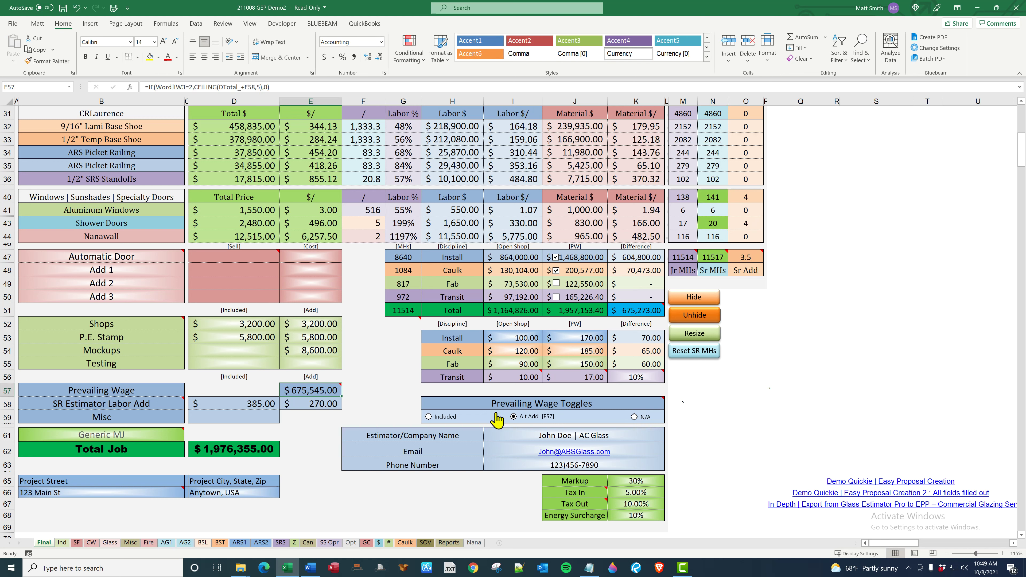
pyautogui.click(309, 568)
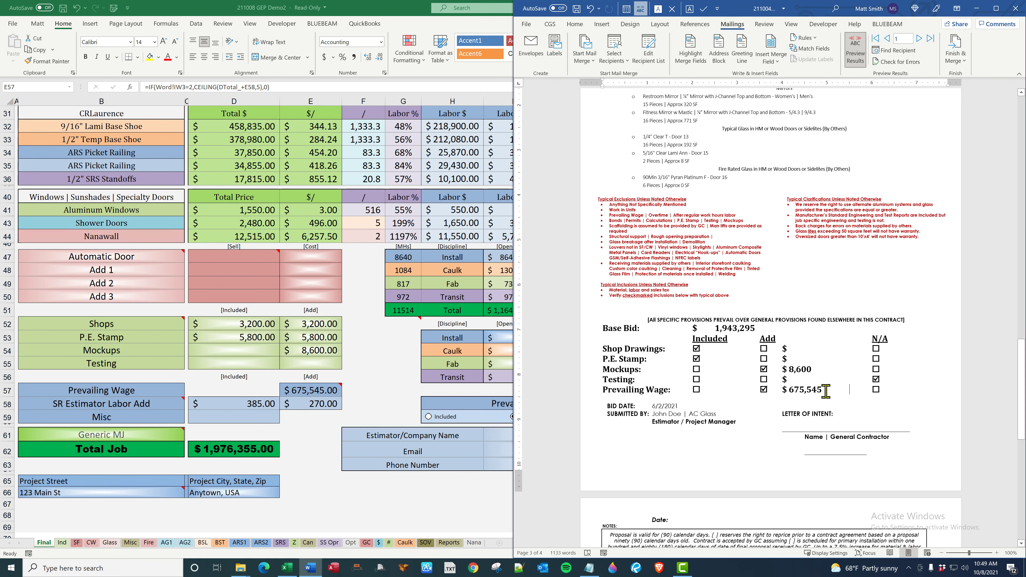
# Step: Select the $675,545 Prevailing Wage add in the Word proposal and compare it with Excel's E57
pyautogui.moveTo(826, 391); pyautogui.dragTo(783, 391)
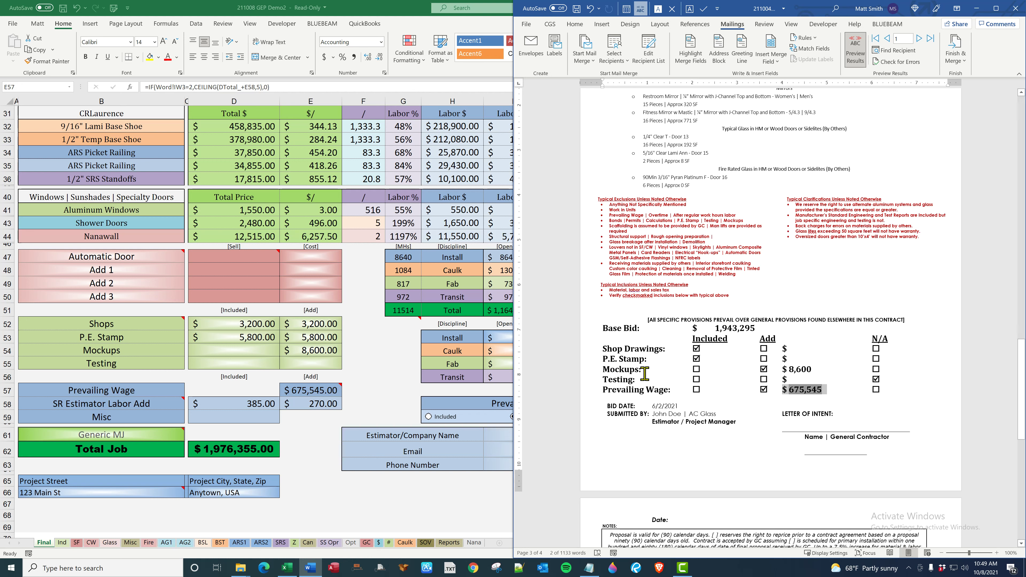
pyautogui.click(875, 380)
pyautogui.click(326, 394)
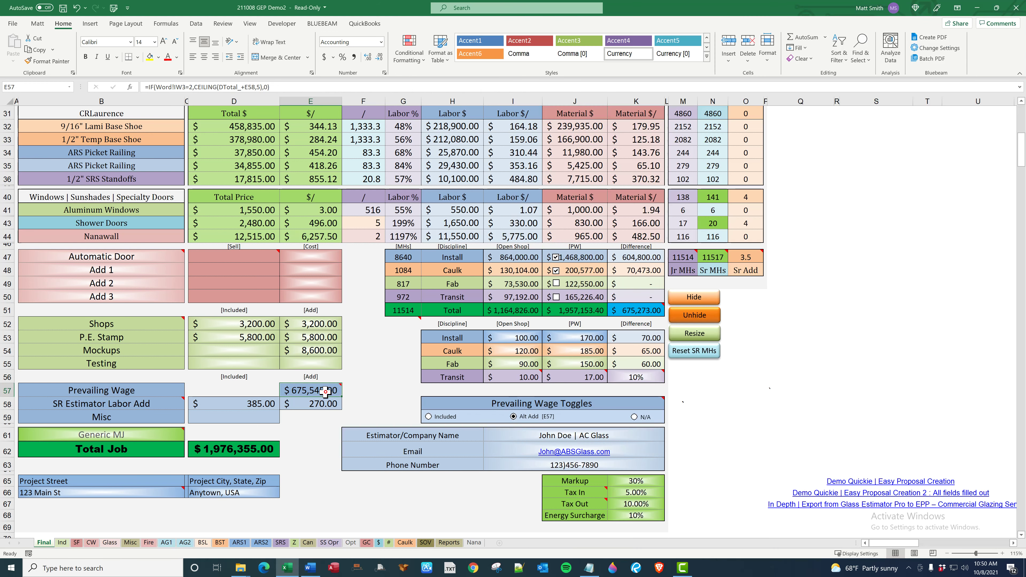
# Step: Switch the prevailing wage toggle to N/A, zeroing Prevailing Wage and SR Estimator Labor Add
pyautogui.click(634, 416)
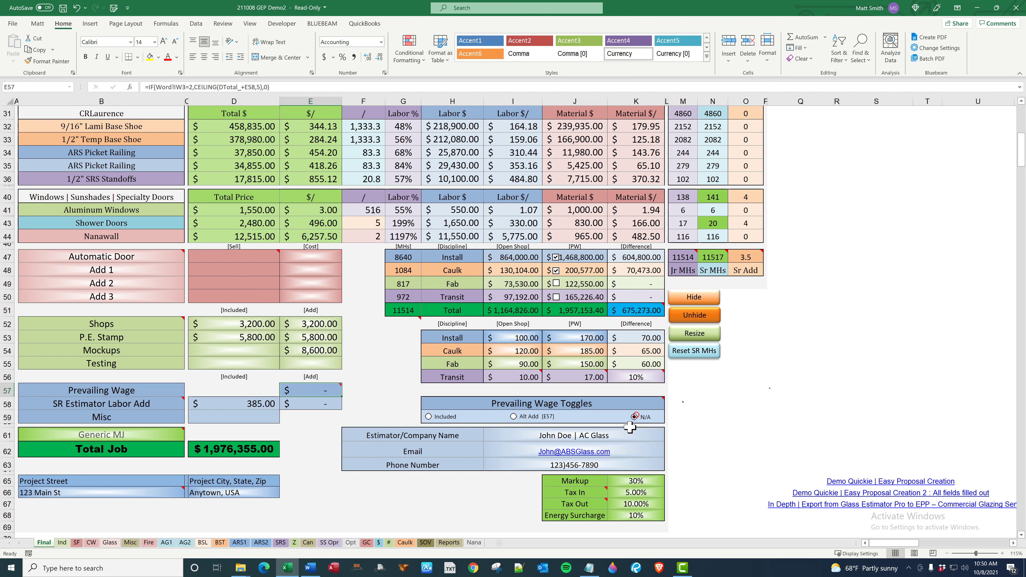
pyautogui.click(387, 407)
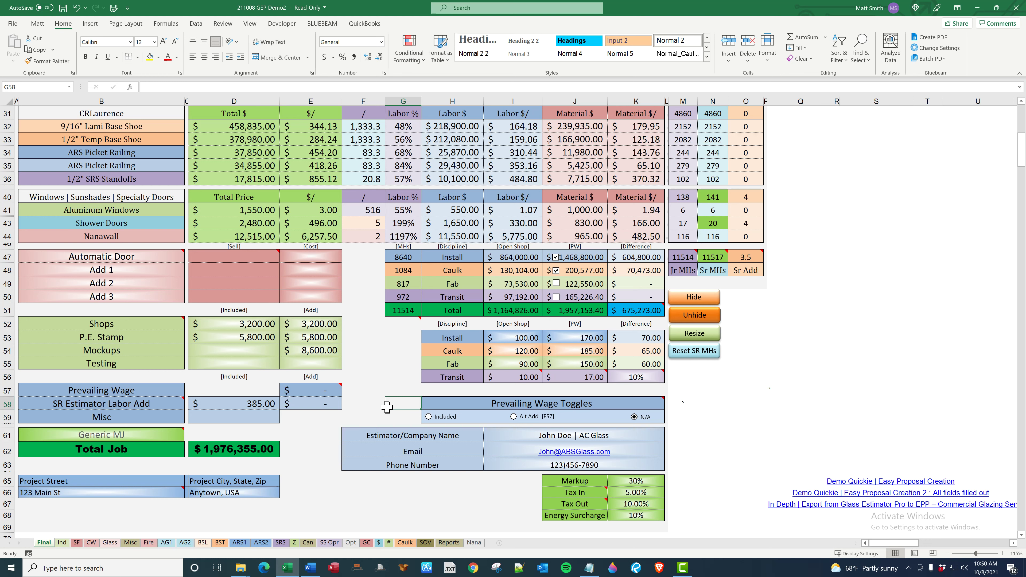